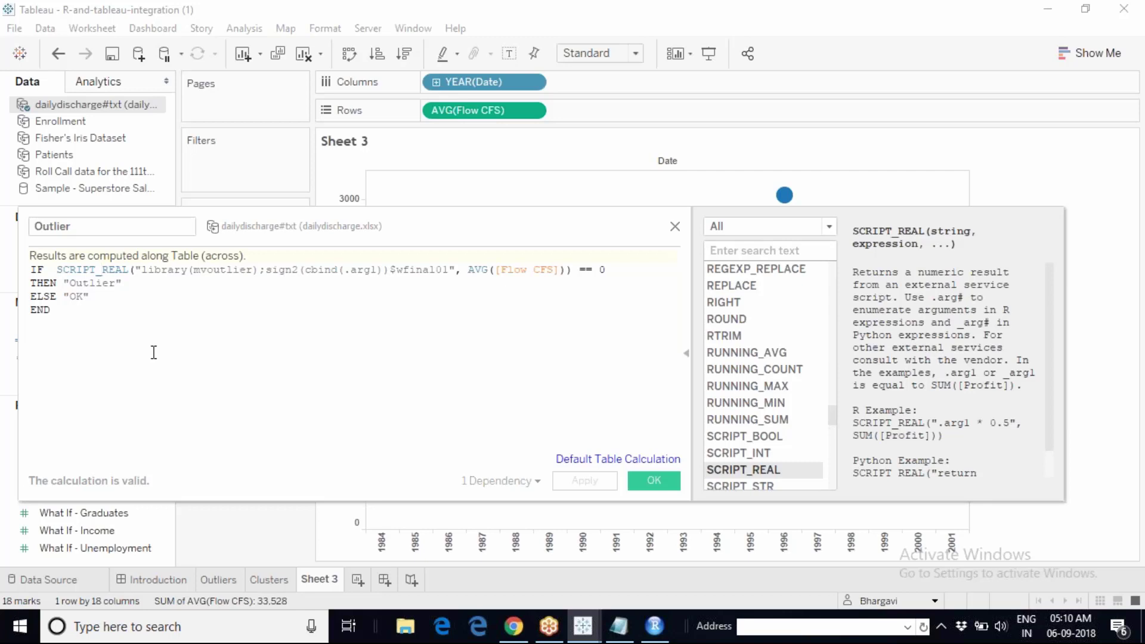
Copy the R script string inside SCRIPT_REAL in the Outlier formula and replace it with abcd
left_click(142, 269)
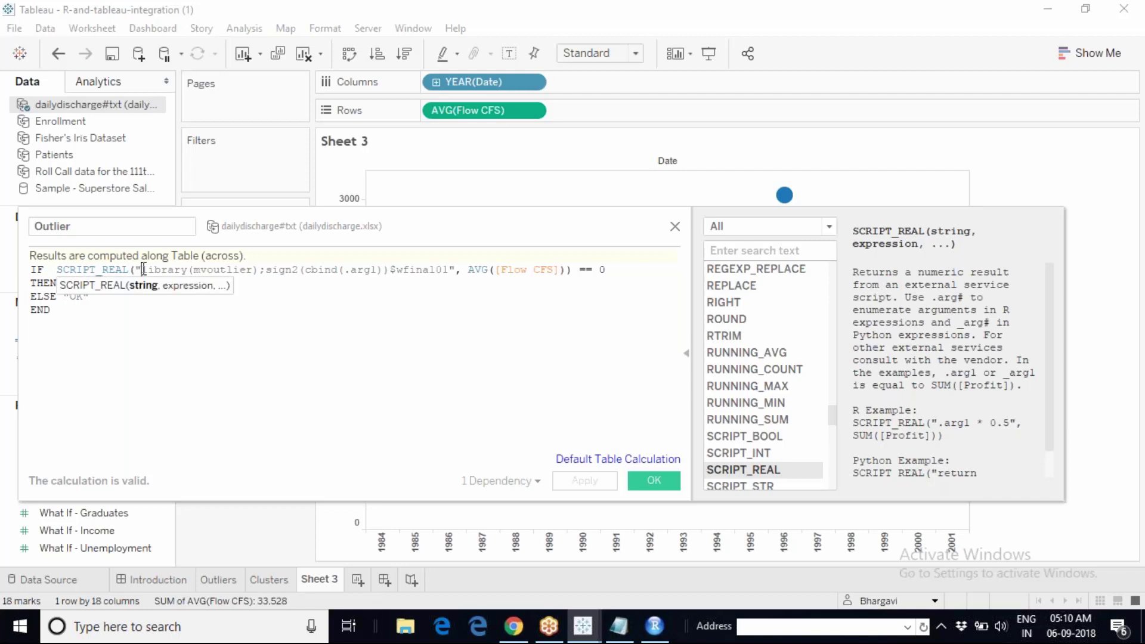
key("shift+Right")
key("shift+Right")
key("shift+Right")
key("shift+Right")
key("shift+Right")
key("shift+Right")
key("shift+Right")
key("shift+Right")
key("shift+Right")
key("shift+Right")
key("shift+Right")
key("shift+Right")
key("shift+Right")
key("shift+Right")
key("shift+Right")
key("shift+Right")
key("shift+Right")
key("shift+Right")
key("shift+Right")
key("shift+Right")
key("shift+Right")
key("shift+Right")
key("shift+Right")
key("shift+Right")
key("shift+Right")
key("shift+Right")
key("shift+Right")
key("shift+Right")
key("shift+Right")
key("ctrl+c")
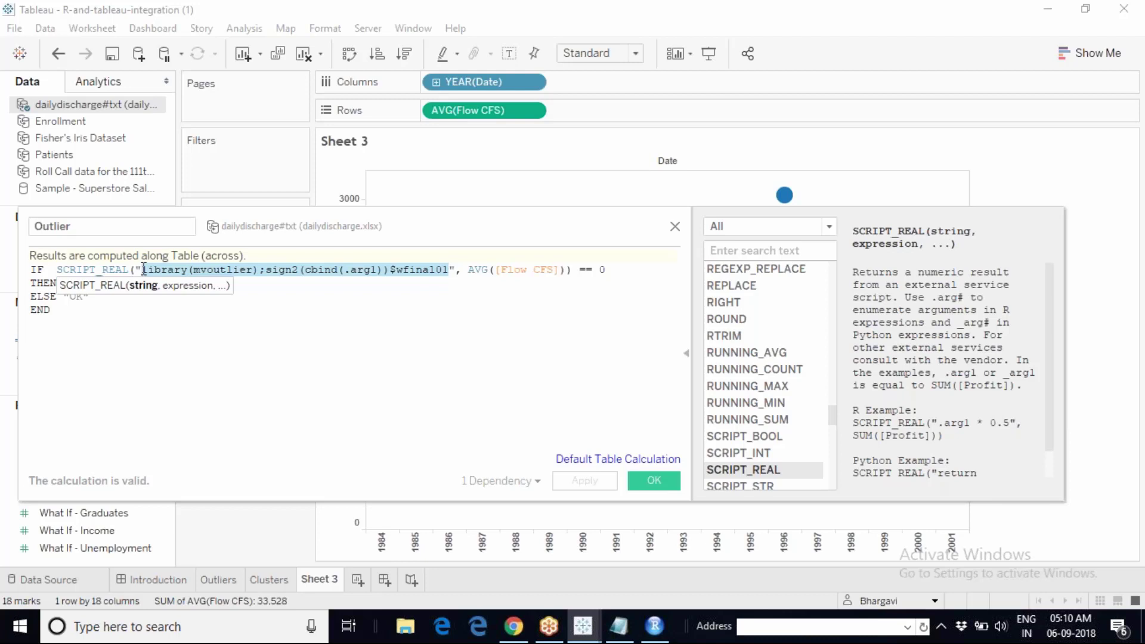
type("abcd")
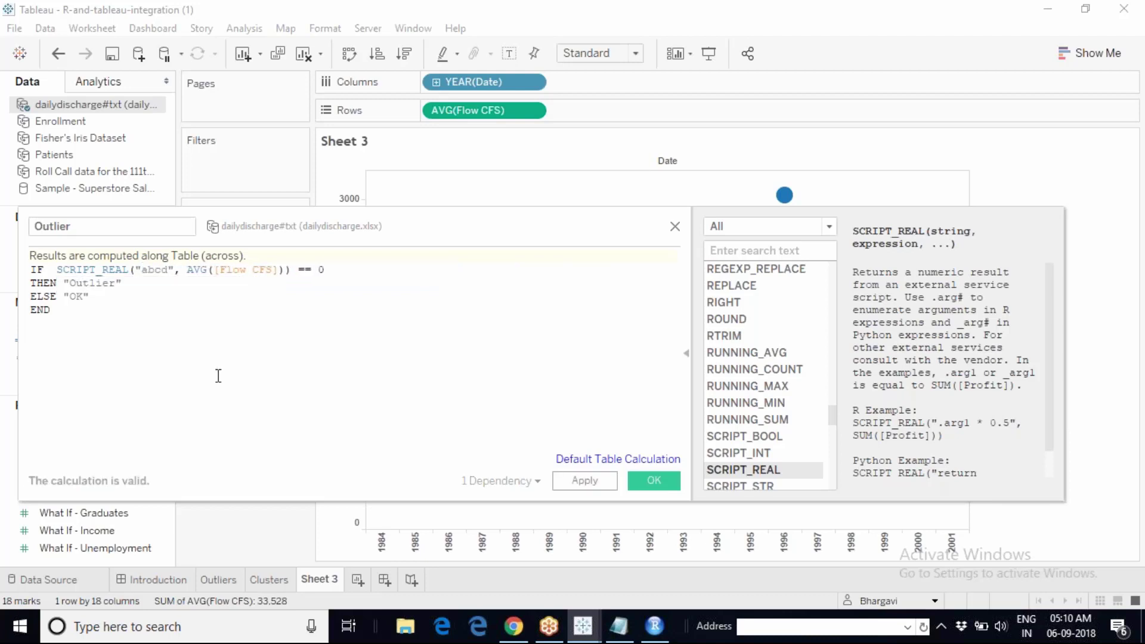
Delete the abcd text between the SCRIPT_REAL quotes and paste the copied mvoutlier script back in
left_click(169, 271)
double_click(164, 270)
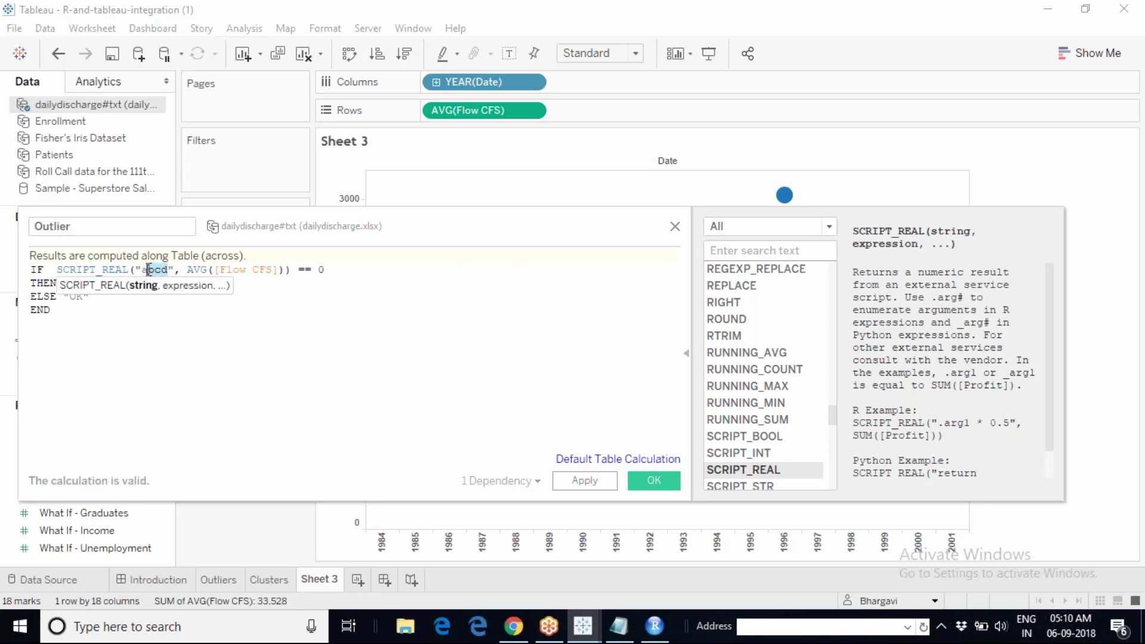
key("BackSpace")
left_click(165, 351)
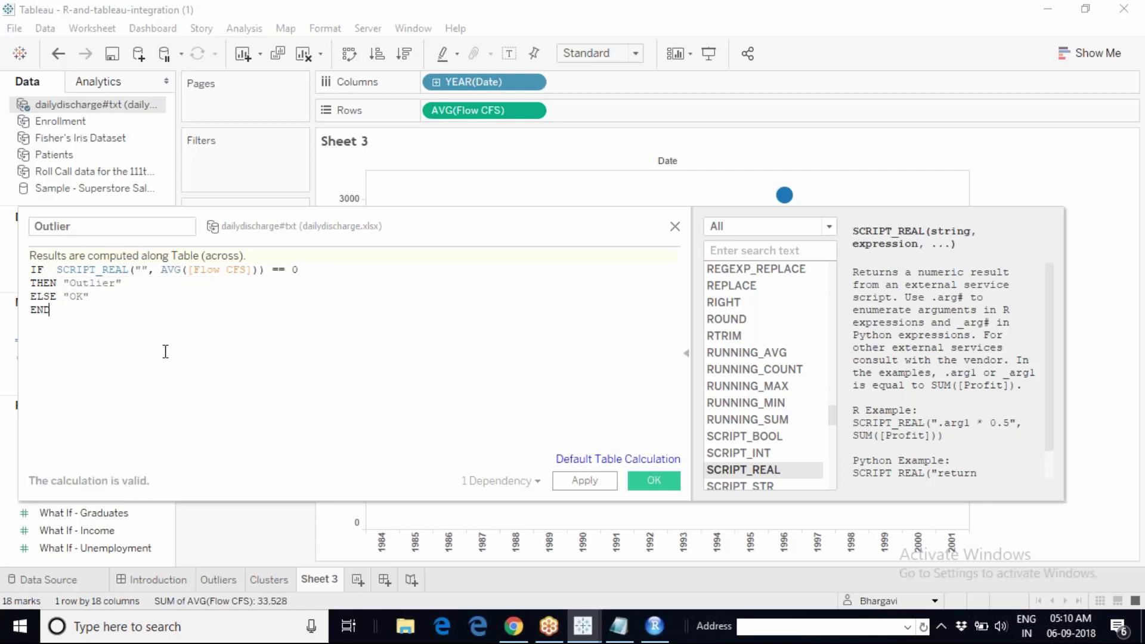
left_click(94, 269)
left_click(143, 270)
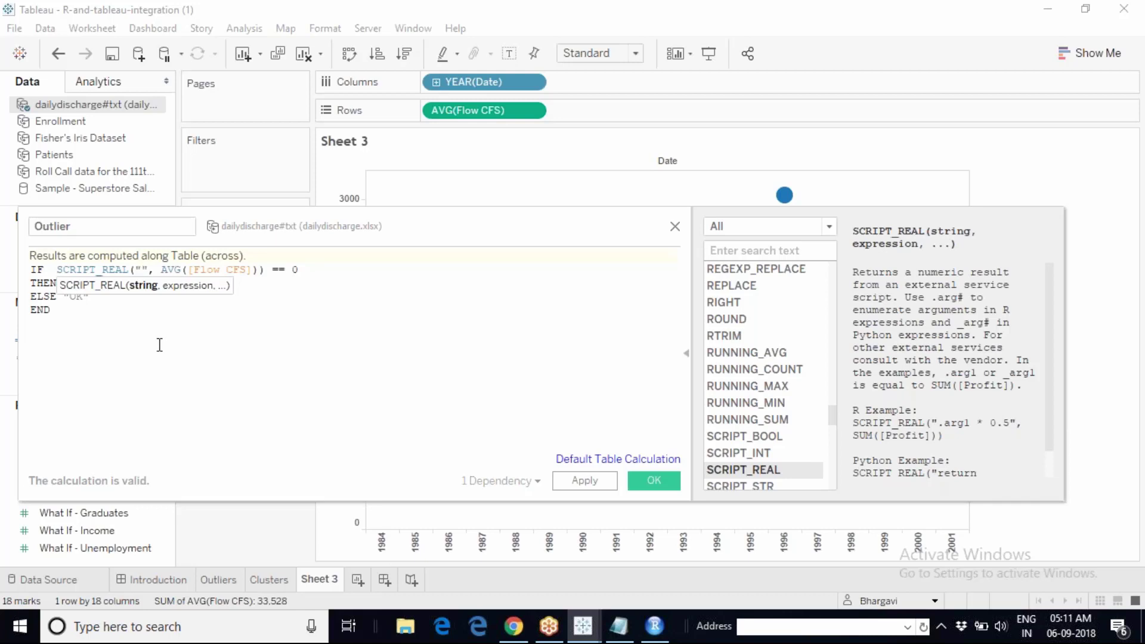
key("ctrl+v")
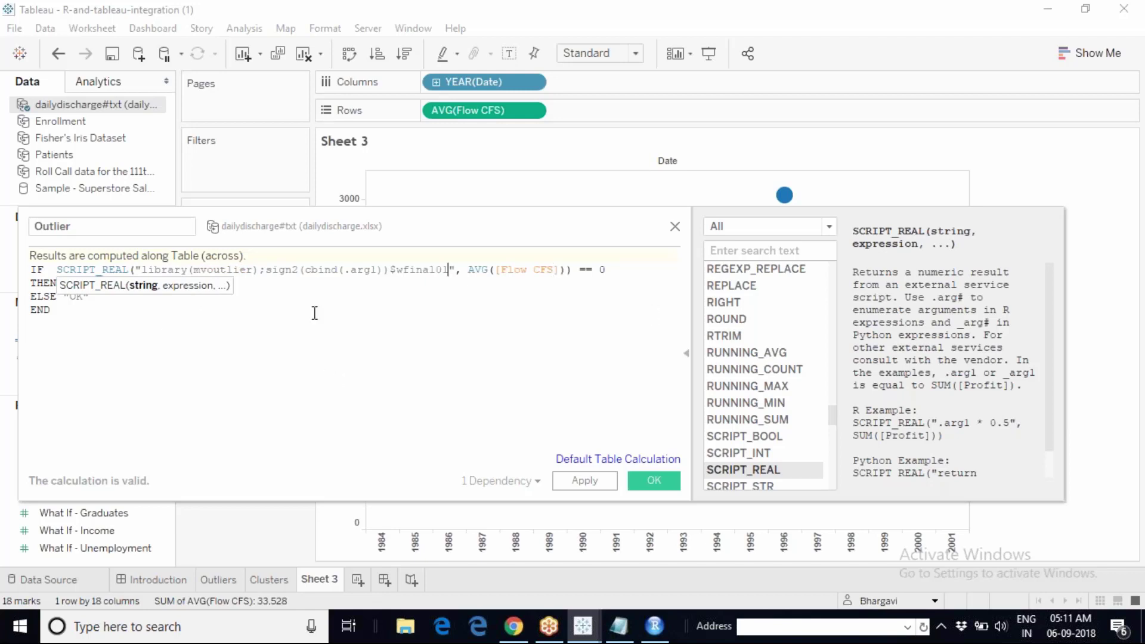
Retype the ending of the "OK" string in the ELSE line and save the Outlier calculation
left_click(101, 297)
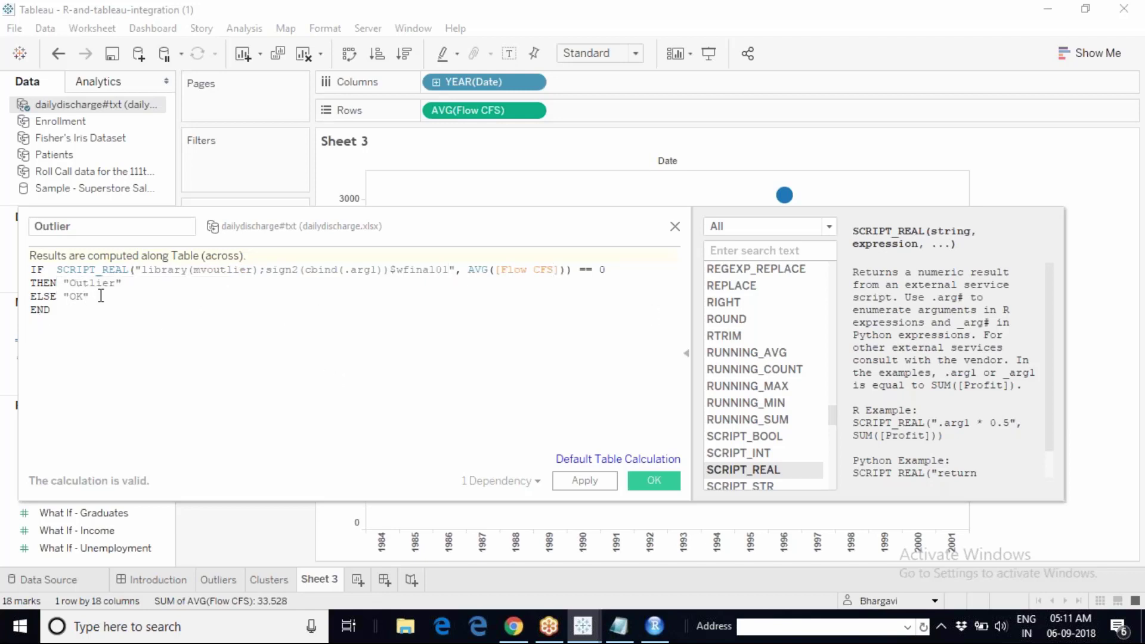
key("BackSpace")
key("BackSpace")
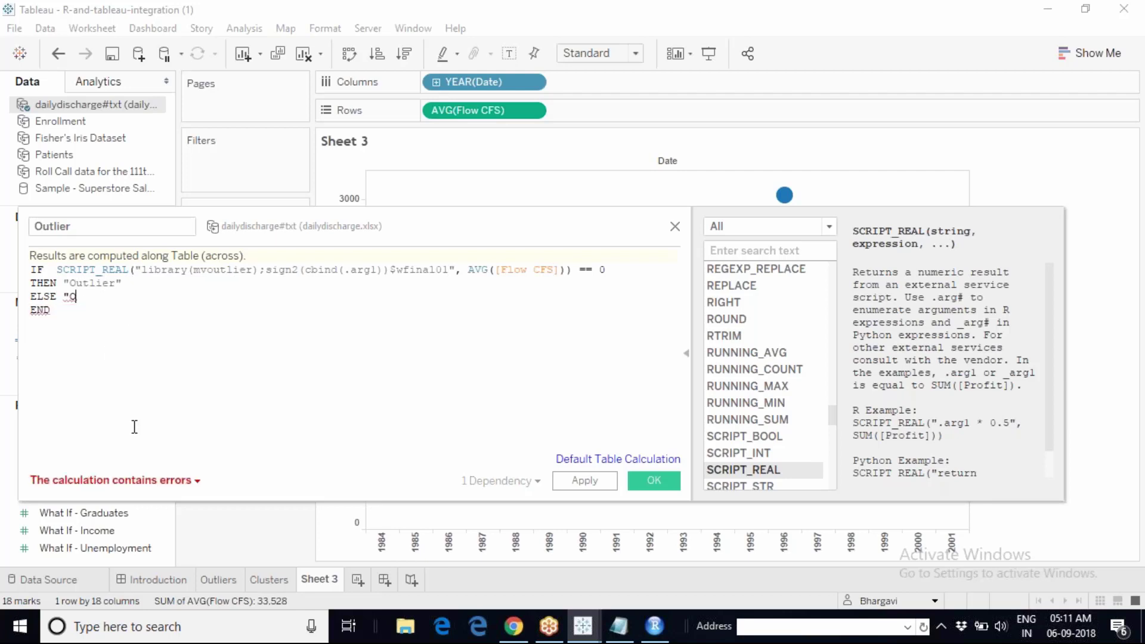
type("K\"")
left_click(654, 480)
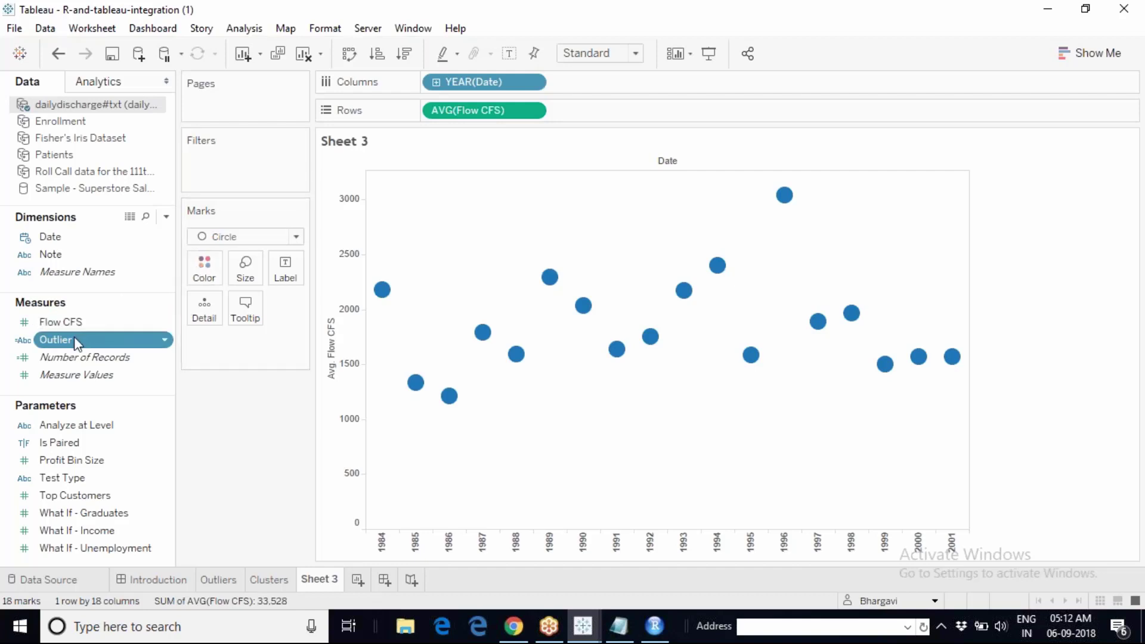
Color the chart's marks by the Outlier calculated field
left_click_drag(73, 343, 204, 269)
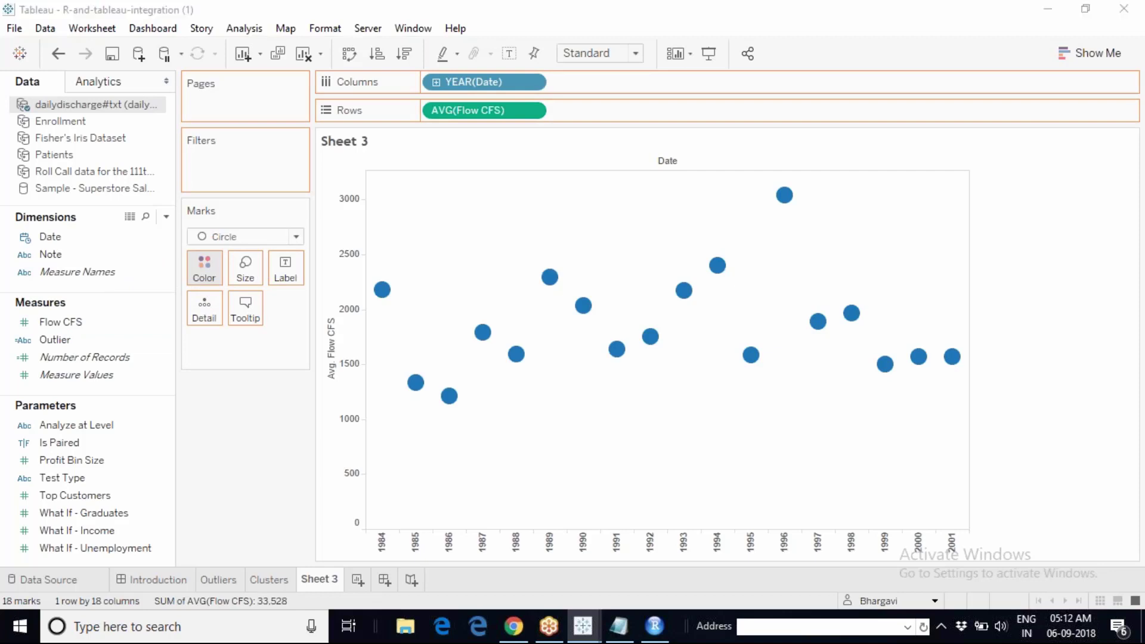
left_click_drag(204, 268, 204, 270)
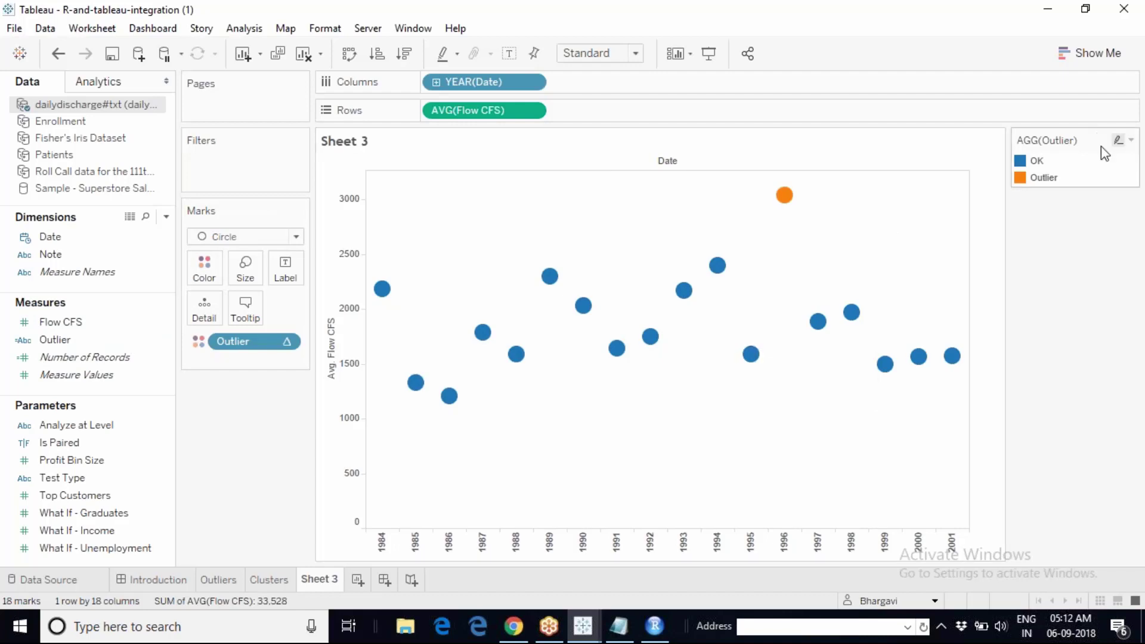
Highlight the Outlier category from the color legend, inspect the 1996 mark's details, and clear the highlight
left_click(1043, 178)
mouse_move(796, 201)
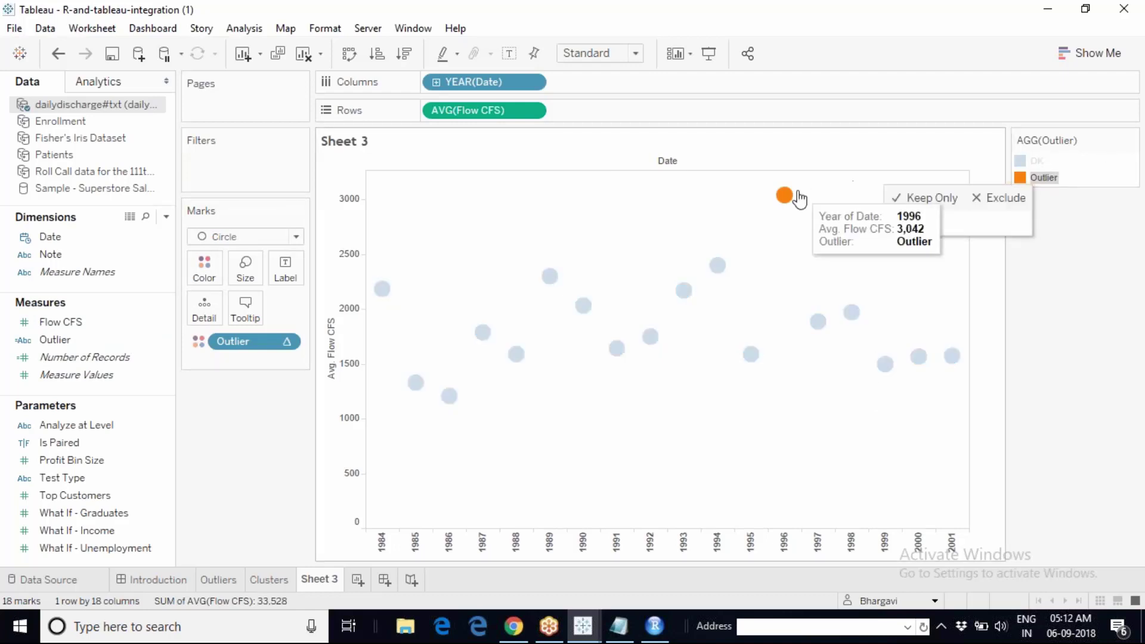
left_click(790, 231)
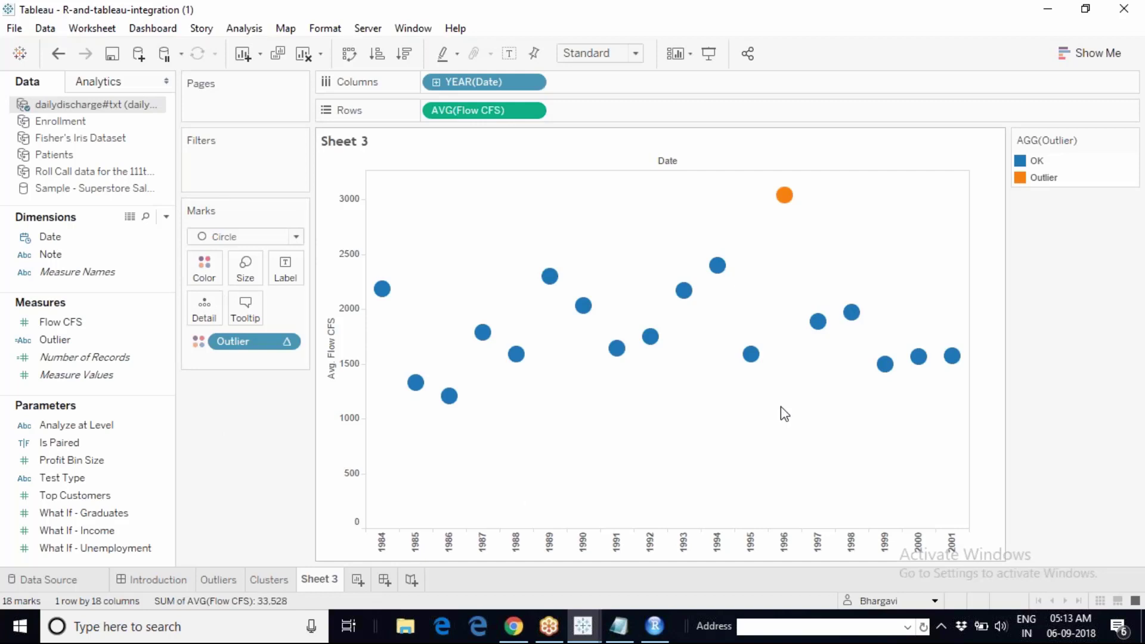
Change the Date field on Columns from yearly to continuous month level
left_click(532, 83)
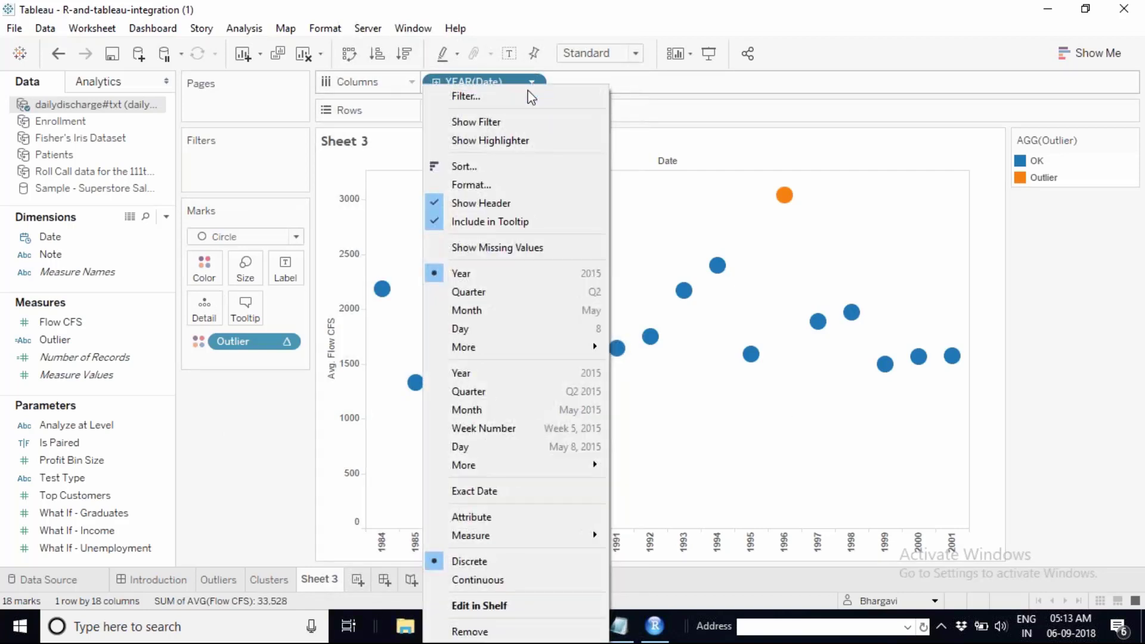
left_click(468, 412)
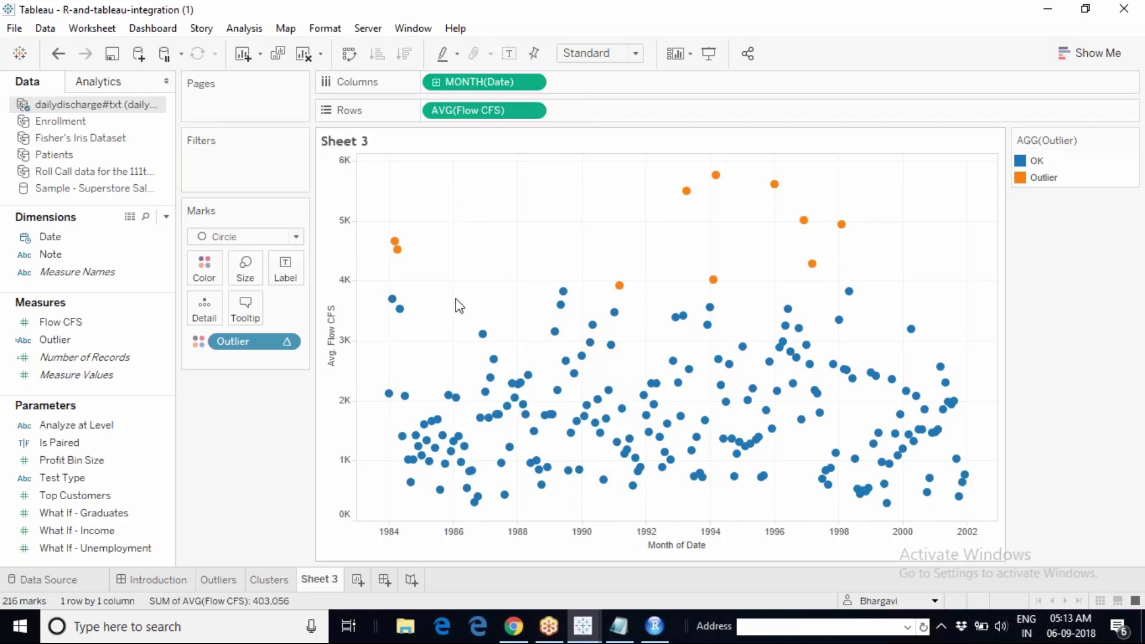
mouse_move(389, 396)
Add the Note dimension to Rows and move it to Columns ahead of the monthly Date
left_click(76, 259)
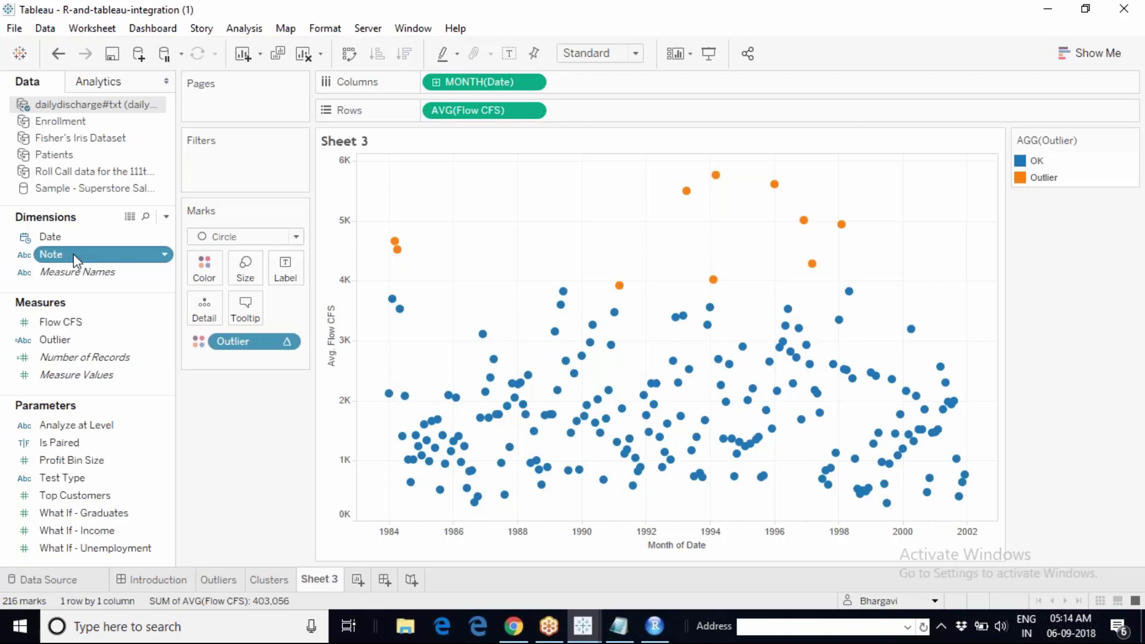
left_click_drag(77, 250, 431, 112)
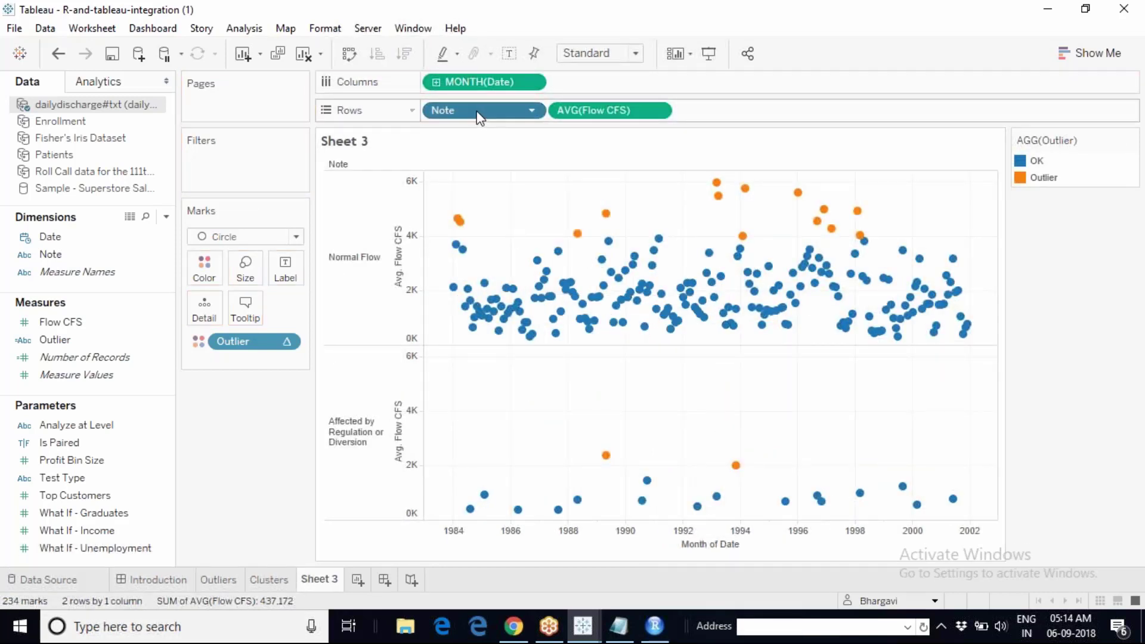
left_click_drag(478, 112, 431, 82)
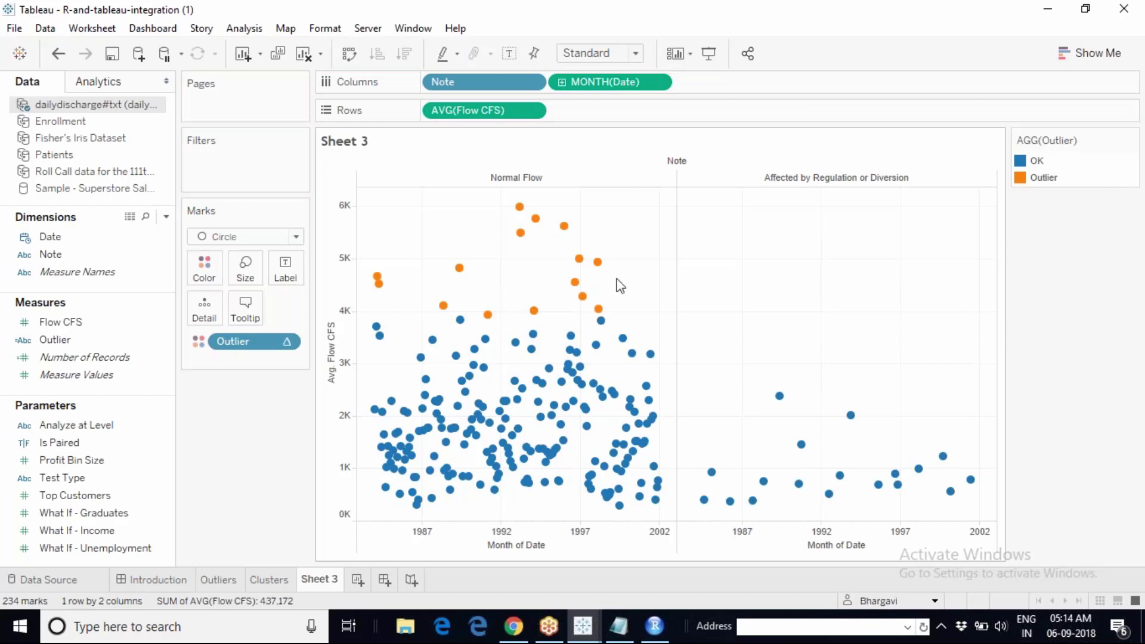
Inspect individual marks and compare the Normal Flow and Affected by Regulation or Diversion panes by highlighting each in turn
mouse_move(598, 309)
mouse_move(951, 491)
mouse_move(600, 260)
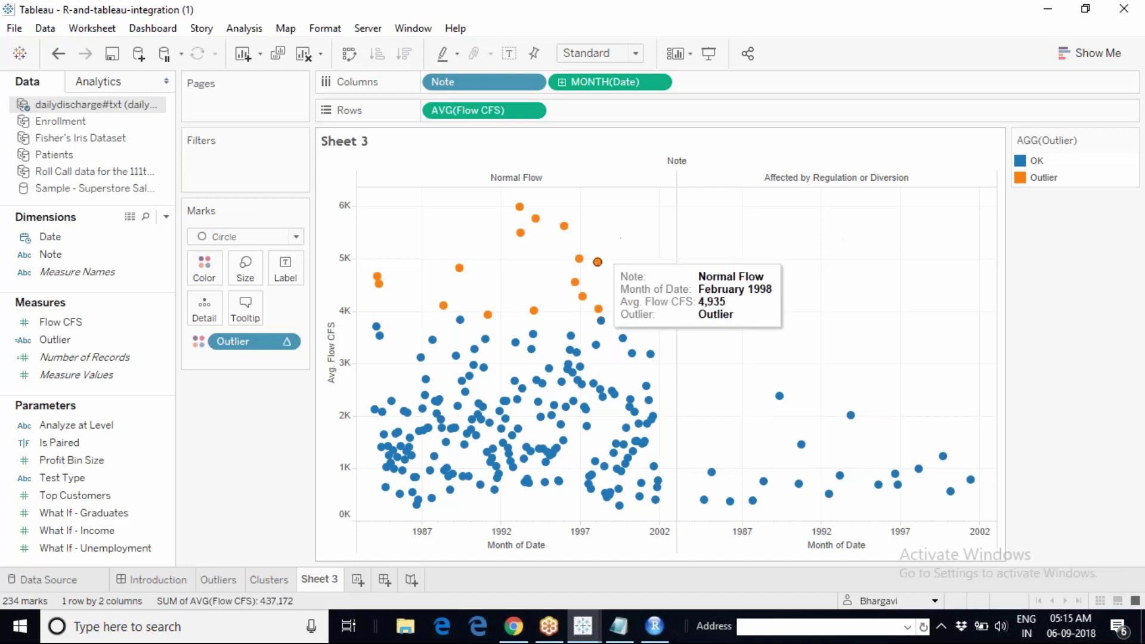
left_click(527, 182)
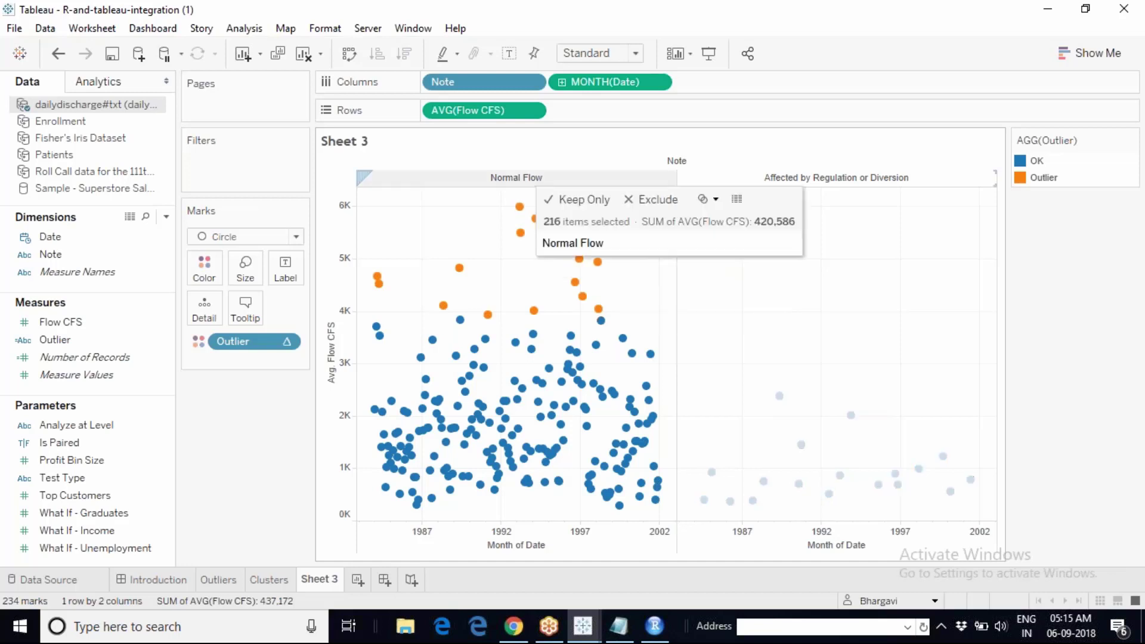
left_click(807, 181)
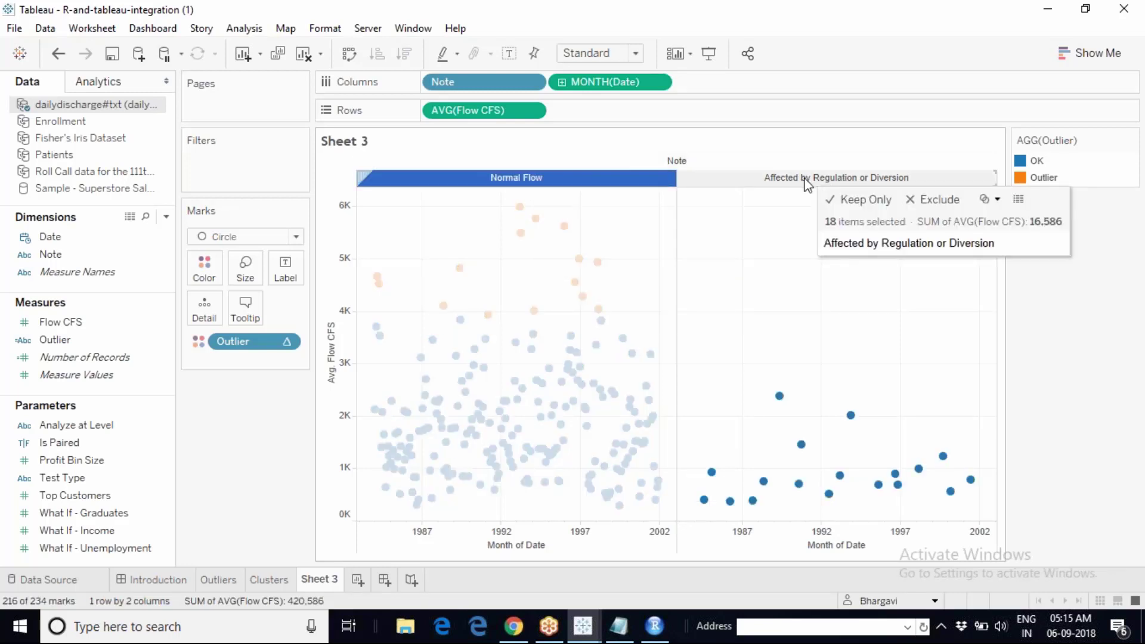
left_click(764, 298)
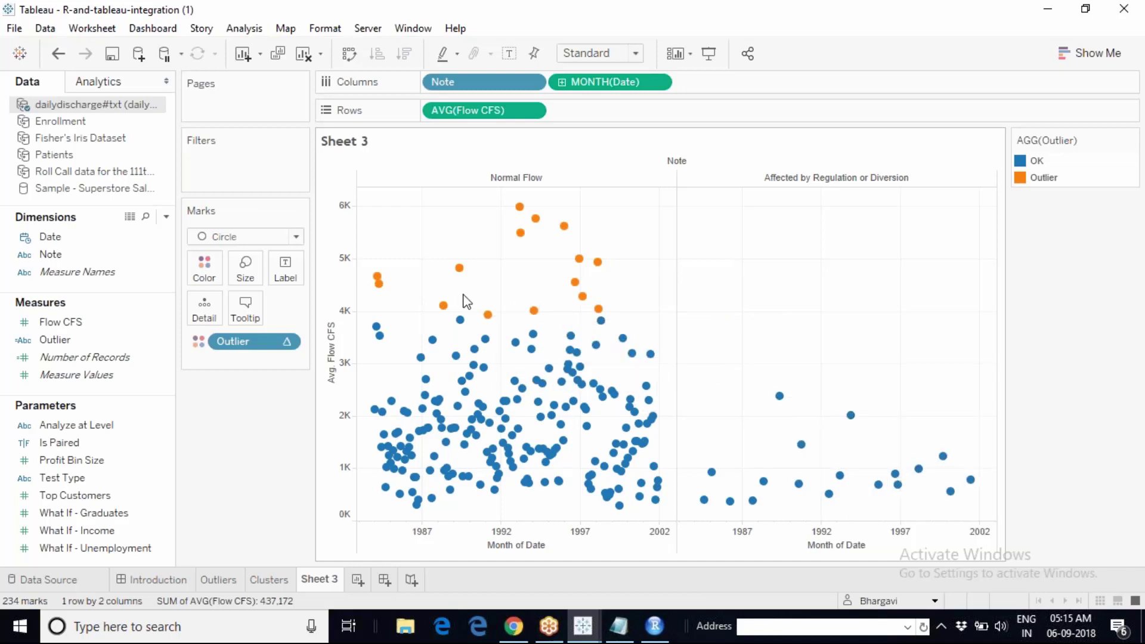
Set the Outlier table calculation to compute using Pane (across)
left_click(286, 341)
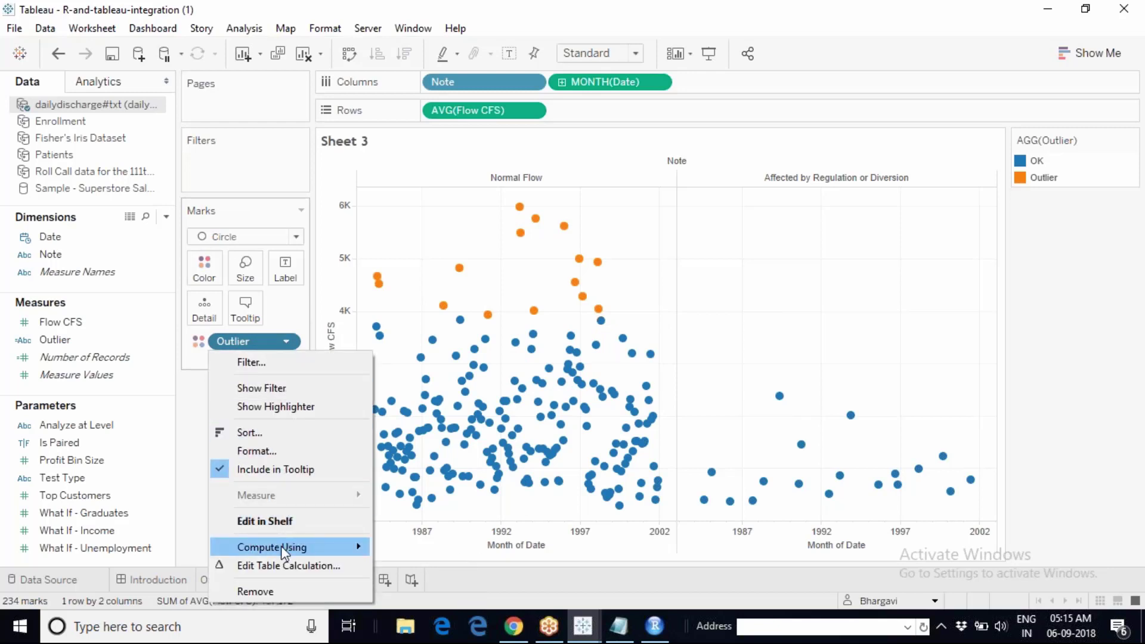
mouse_move(281, 547)
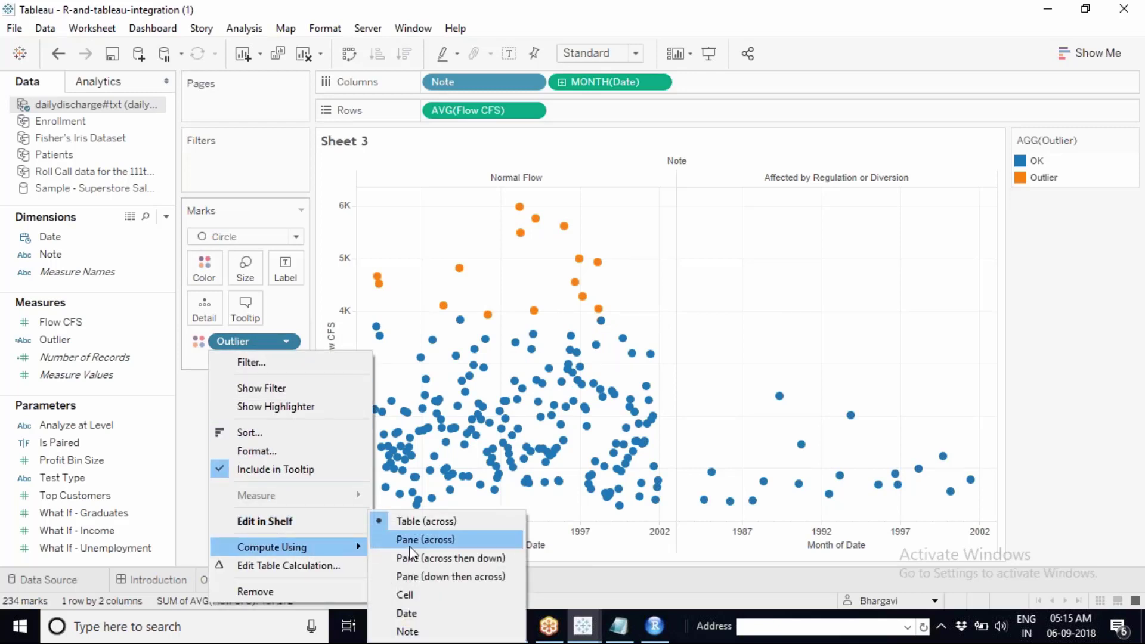
left_click(433, 546)
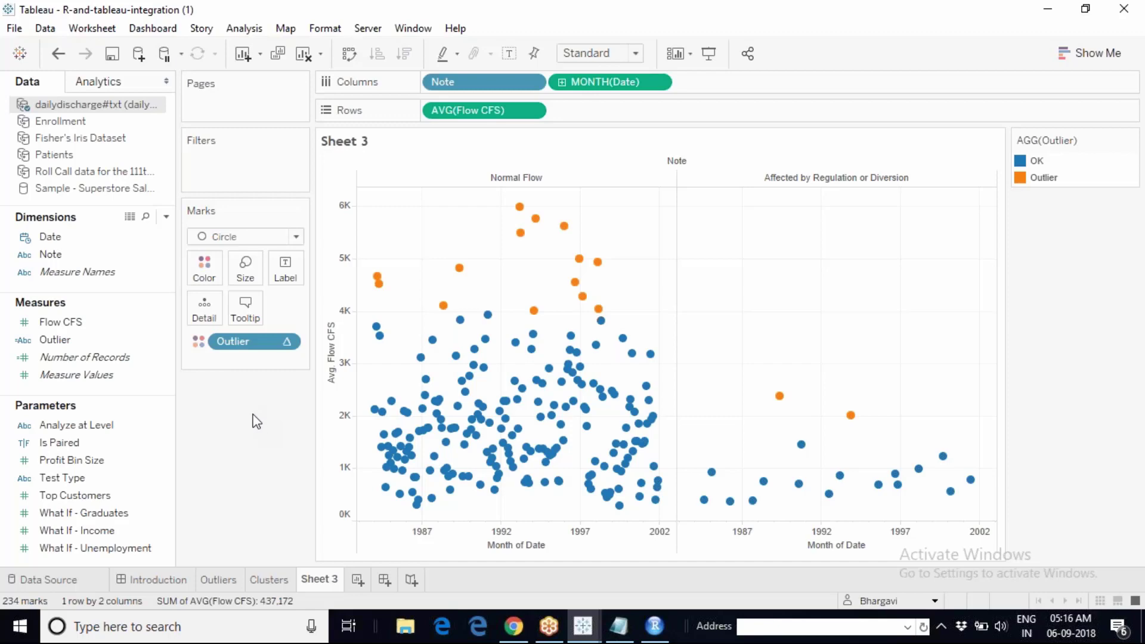
Look at the Fisher's Iris Dataset fields and review the AVG([Flow CFS]) argument in the Outlier calculation
left_click(103, 138)
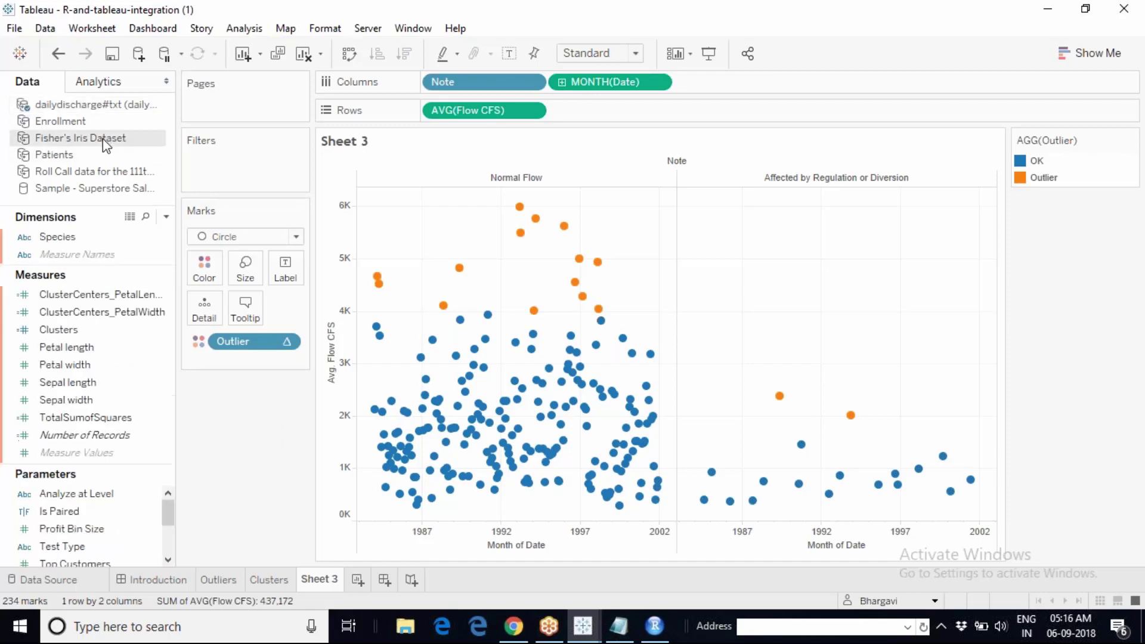
left_click(129, 217)
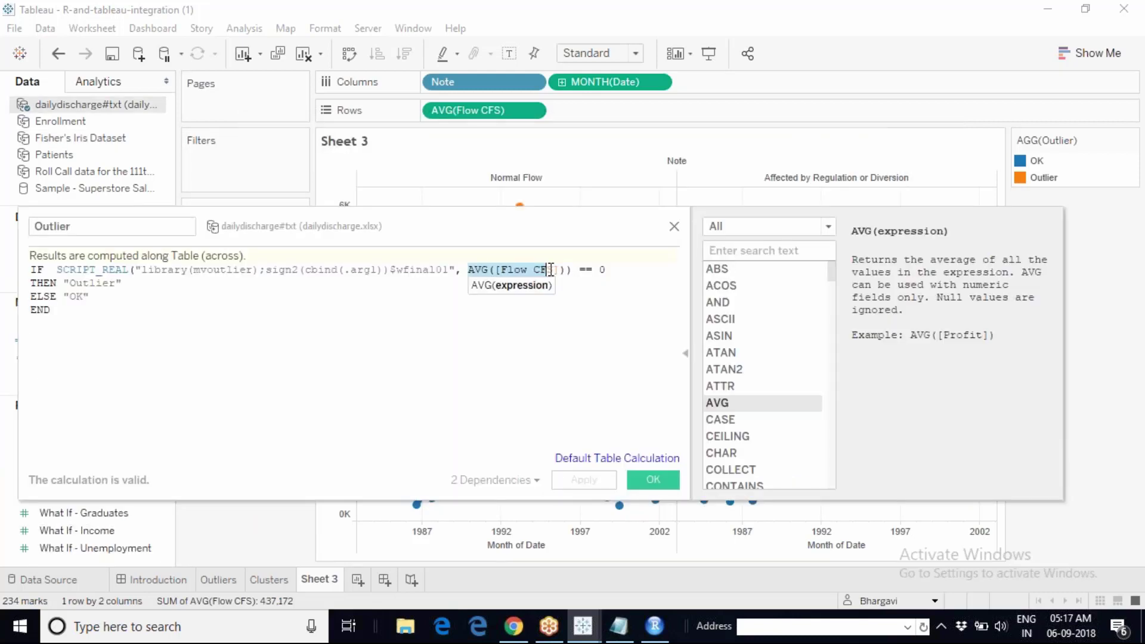
left_click_drag(563, 270, 467, 270)
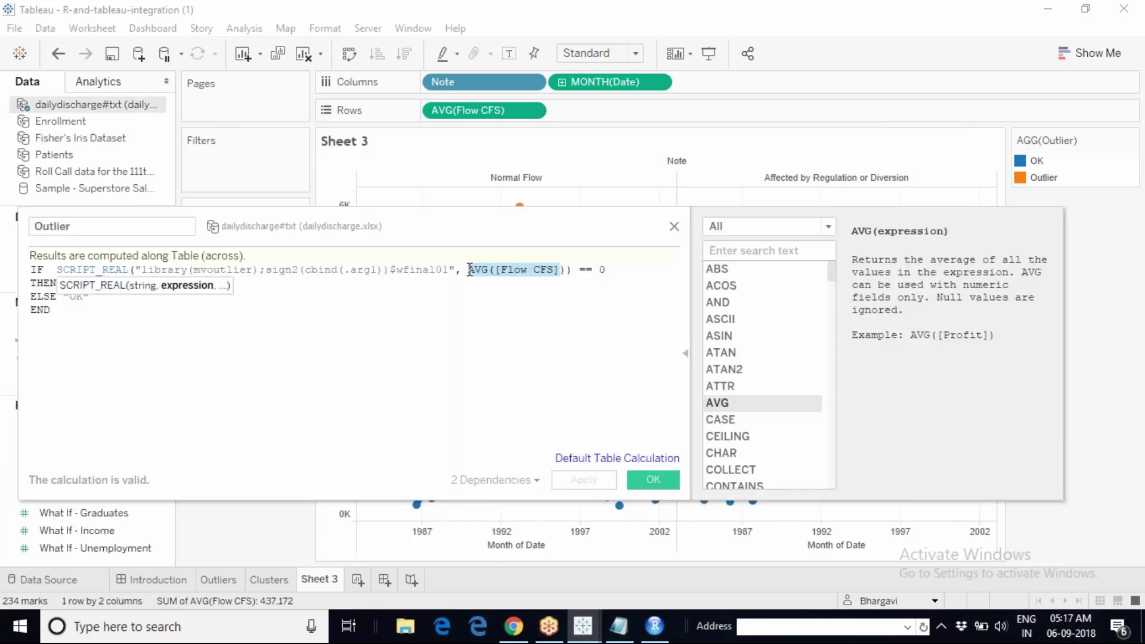
left_click(390, 283)
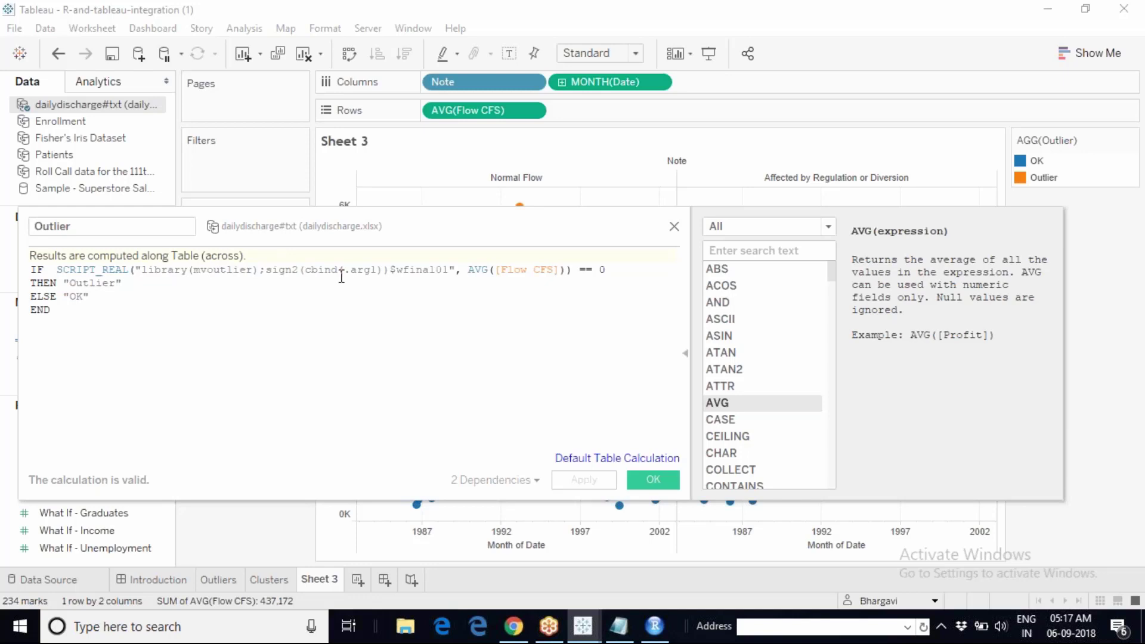
left_click(674, 227)
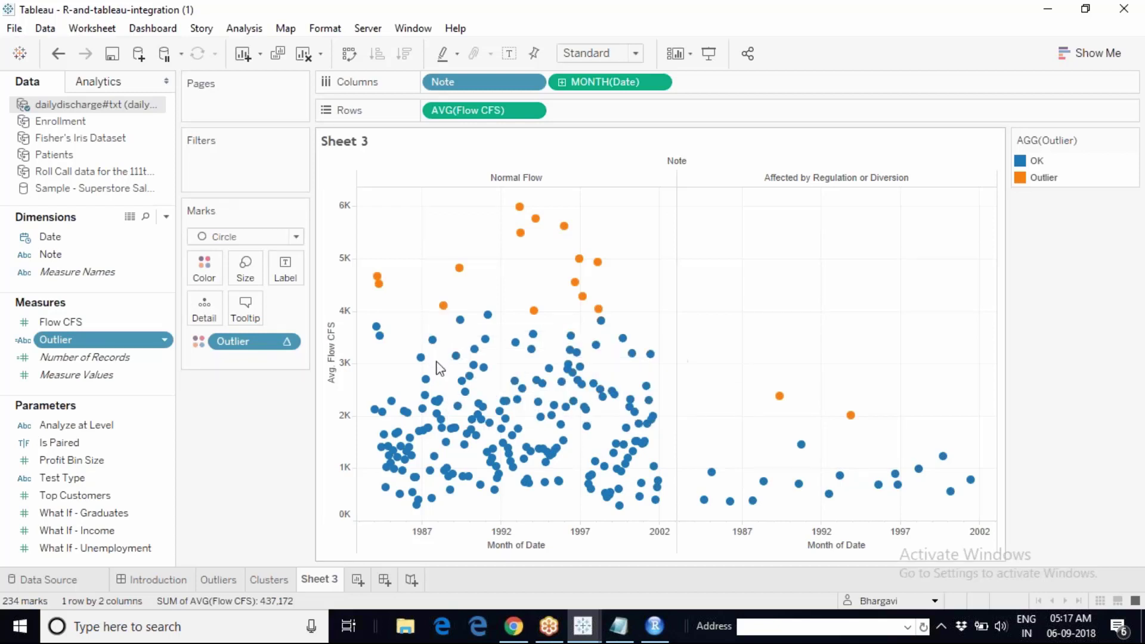
View the underlying data of the dailydischarge source and close the data window
left_click(129, 217)
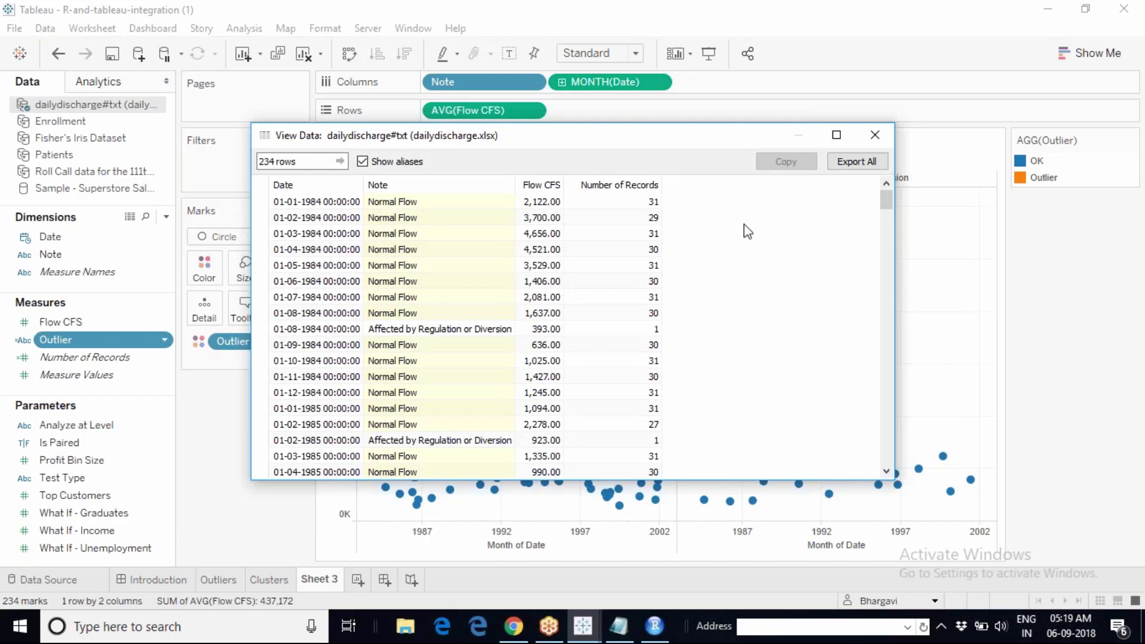
left_click(875, 136)
Try to convert the chart to a box-and-whisker plot and dismiss the error dialog
left_click(1077, 54)
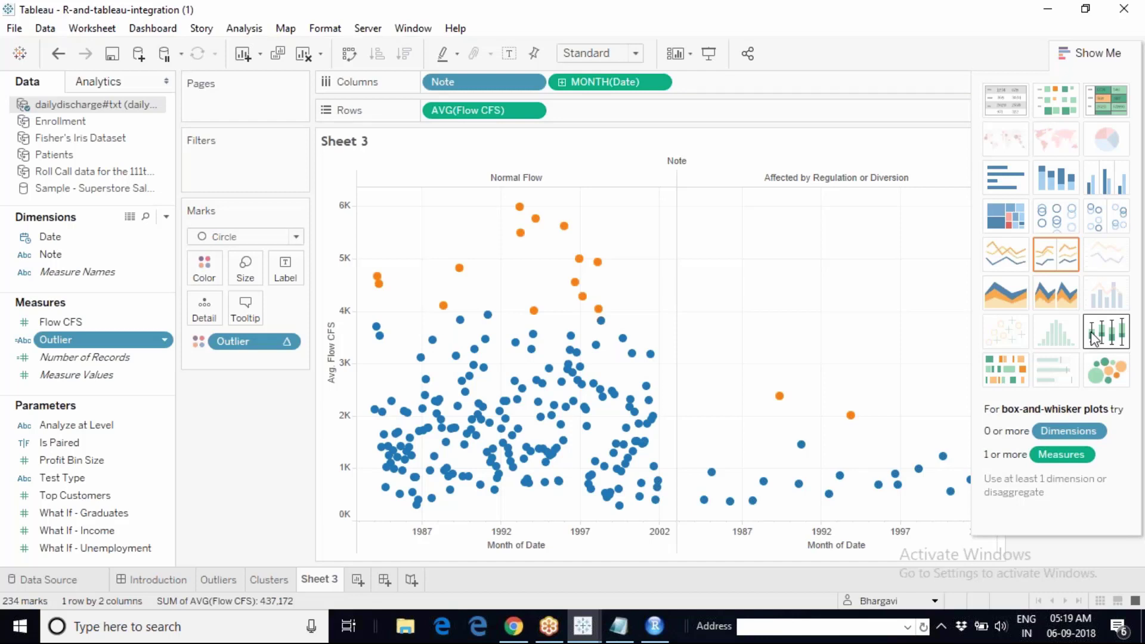
left_click(1095, 339)
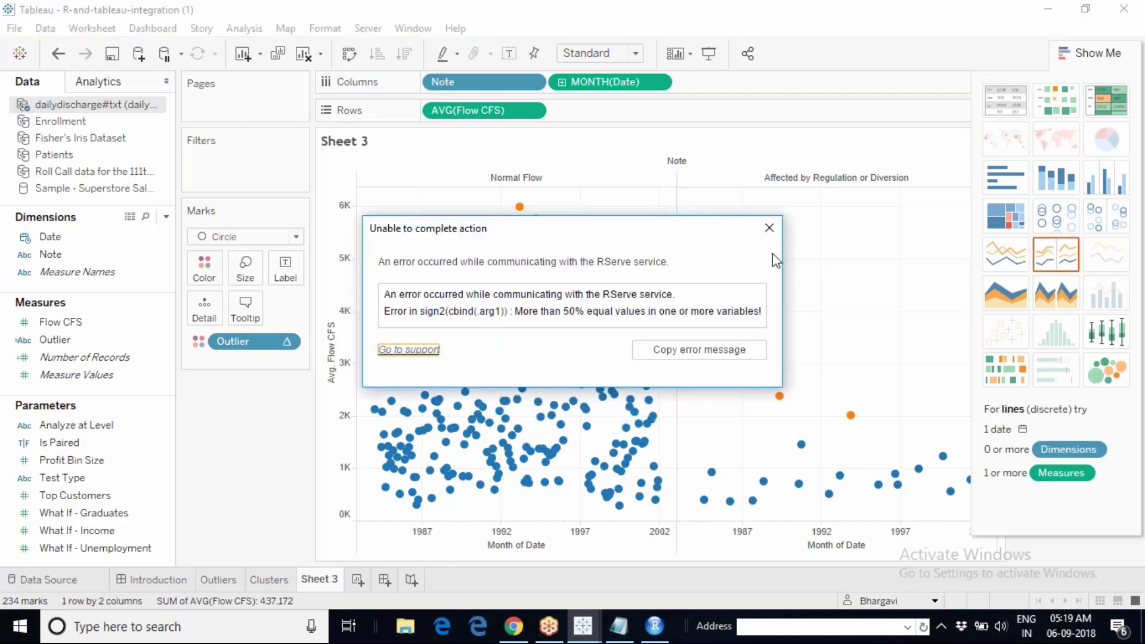
left_click(771, 229)
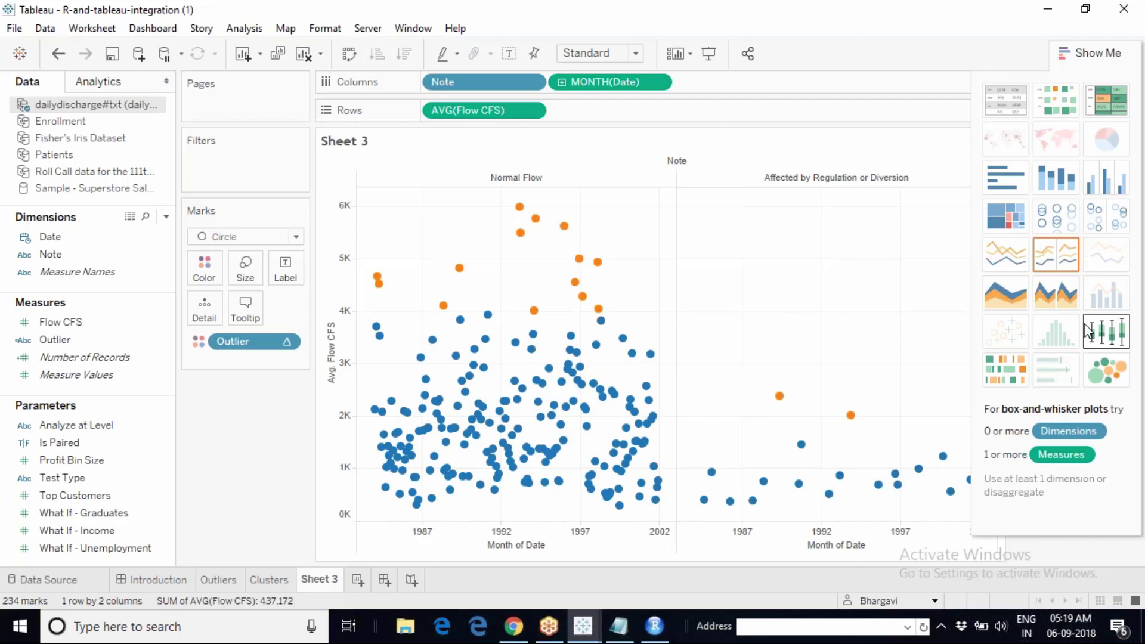
Close the chart suggestions and inspect the details of outlier and OK points in the Normal Flow pane
left_click(1073, 48)
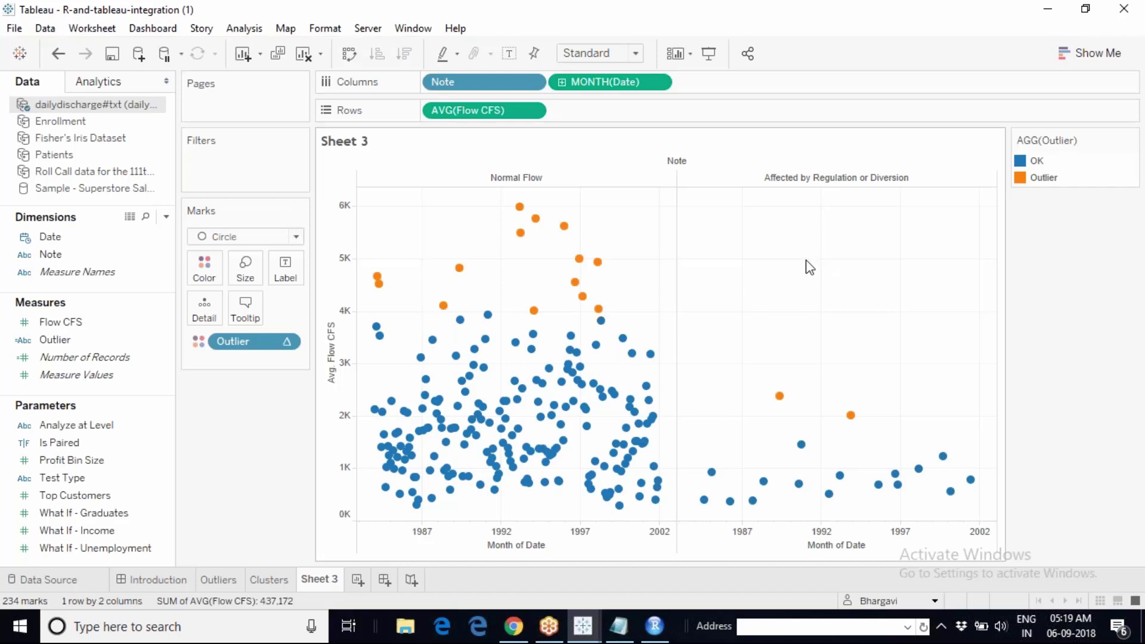
mouse_move(533, 311)
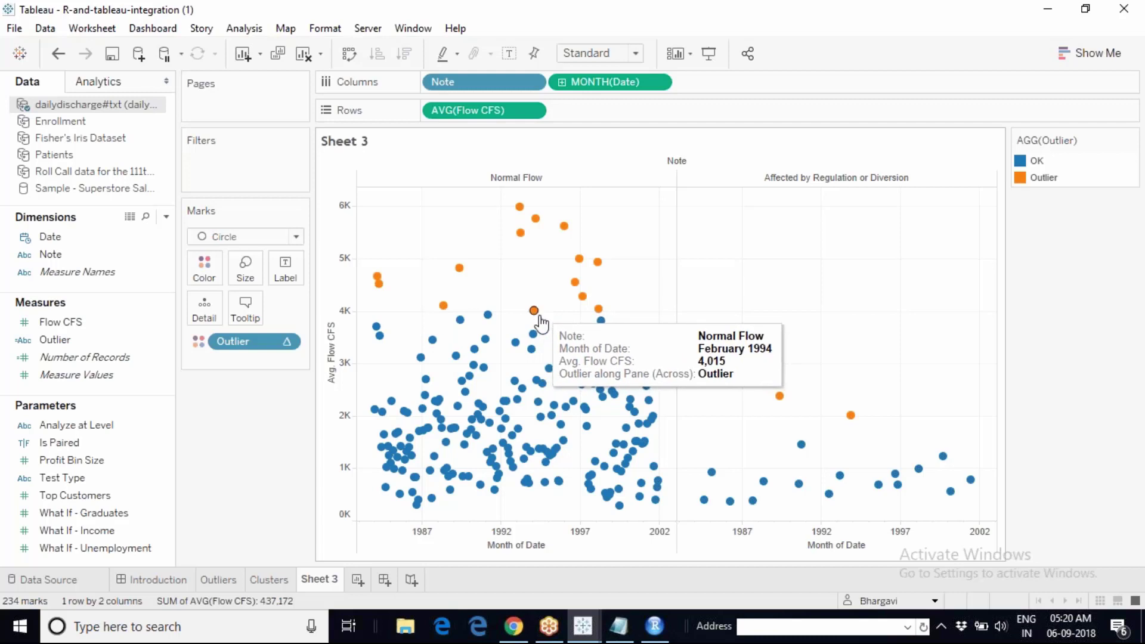
mouse_move(549, 373)
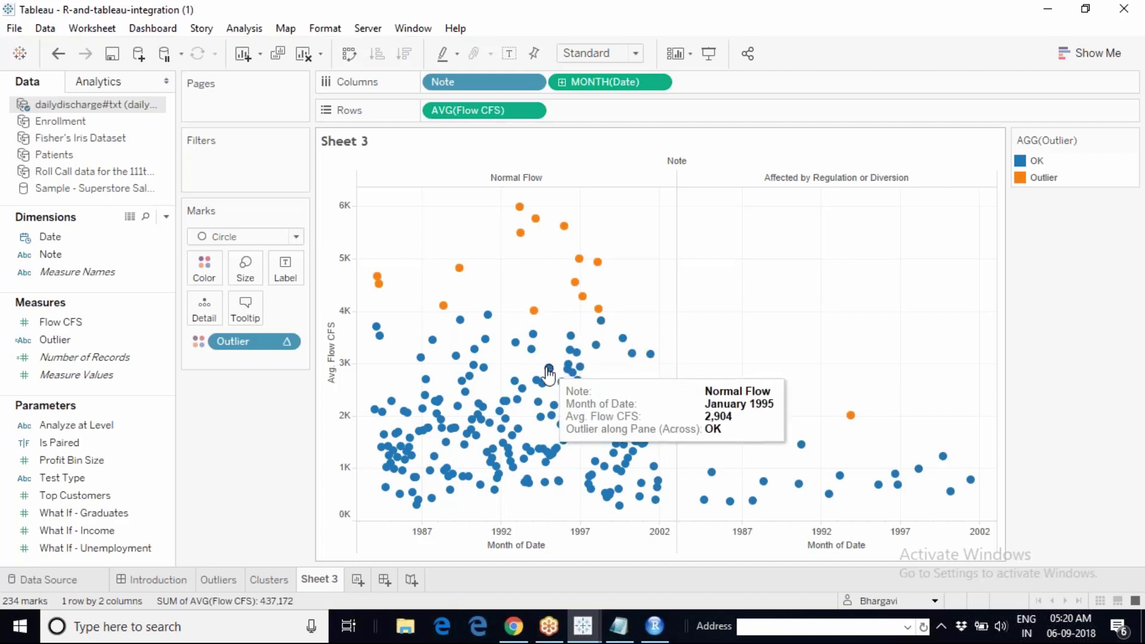
mouse_move(542, 417)
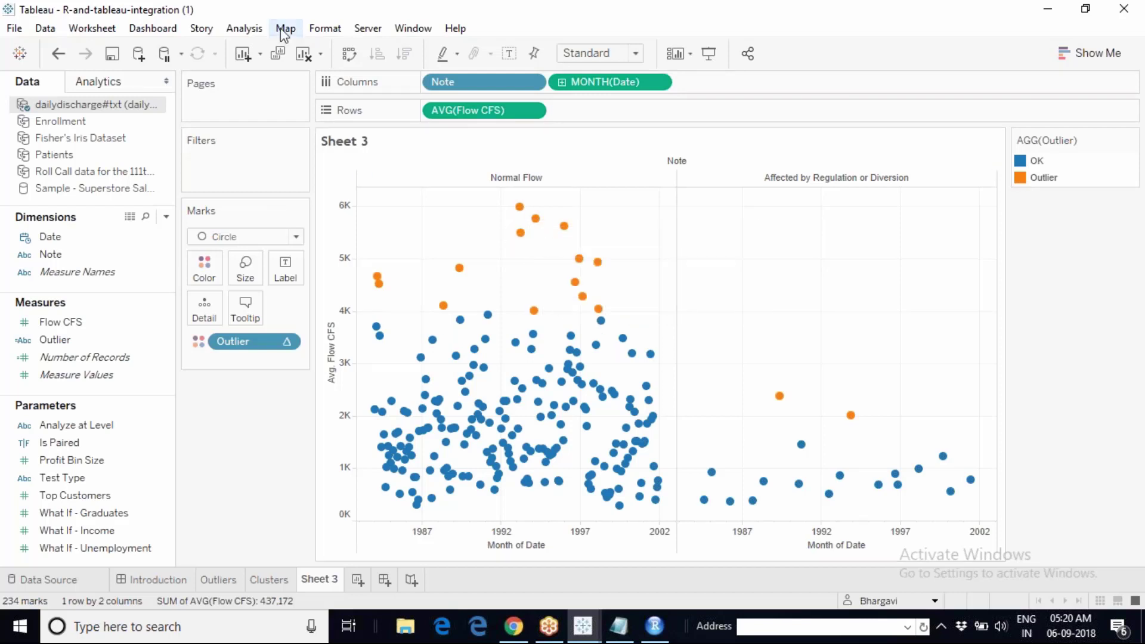
Create a calculated field named "color" in the dailydischarge data source
left_click(246, 29)
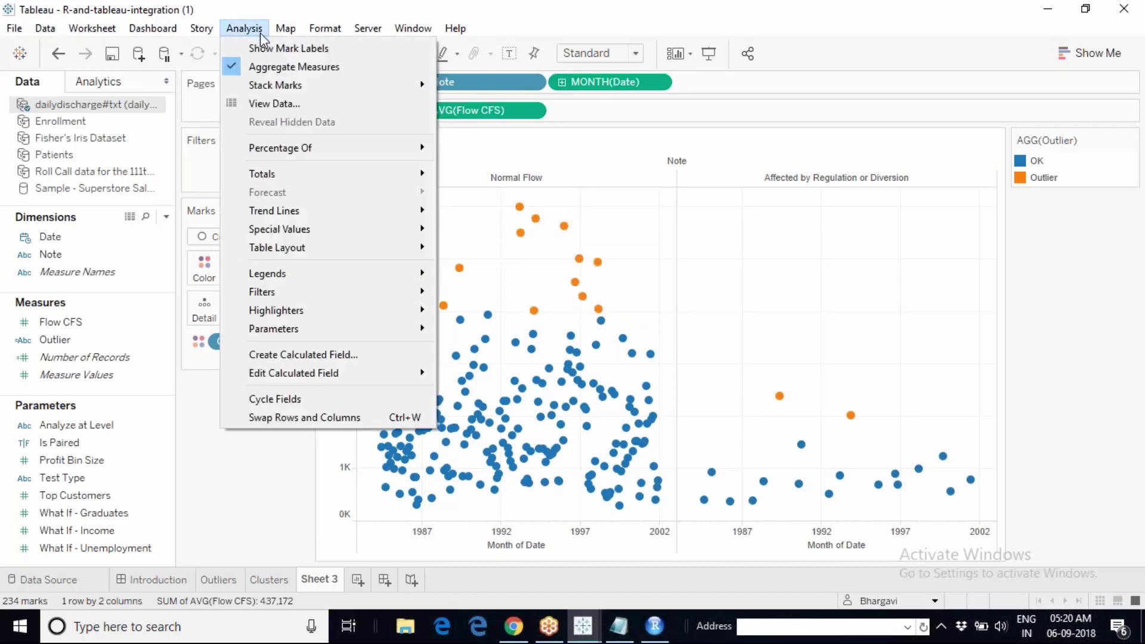
left_click(312, 355)
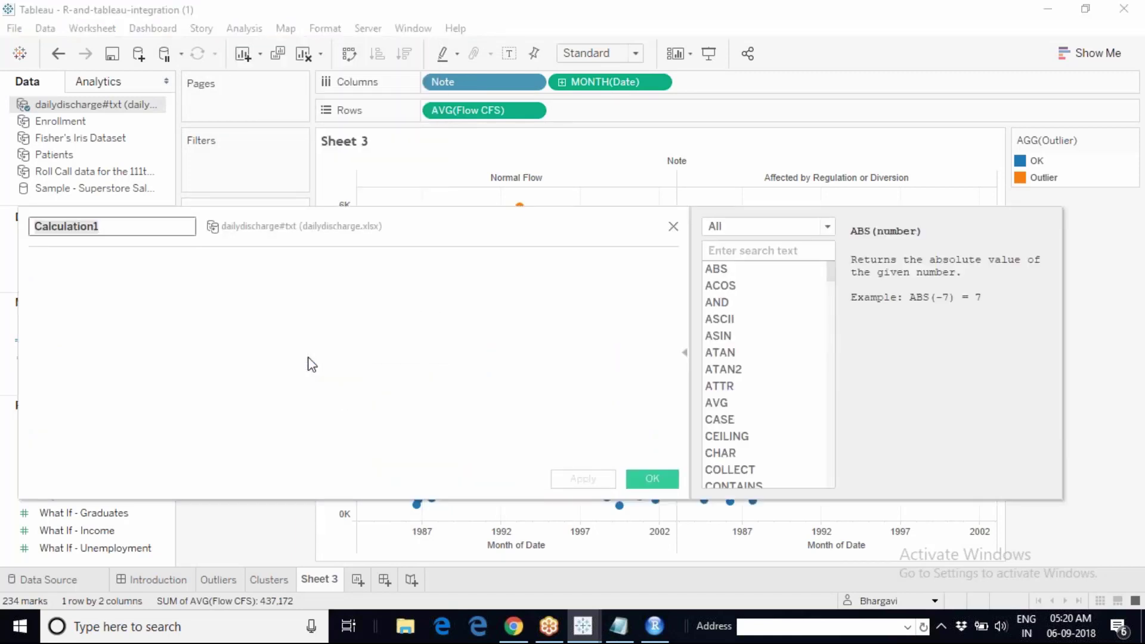
type("color")
key("Tab")
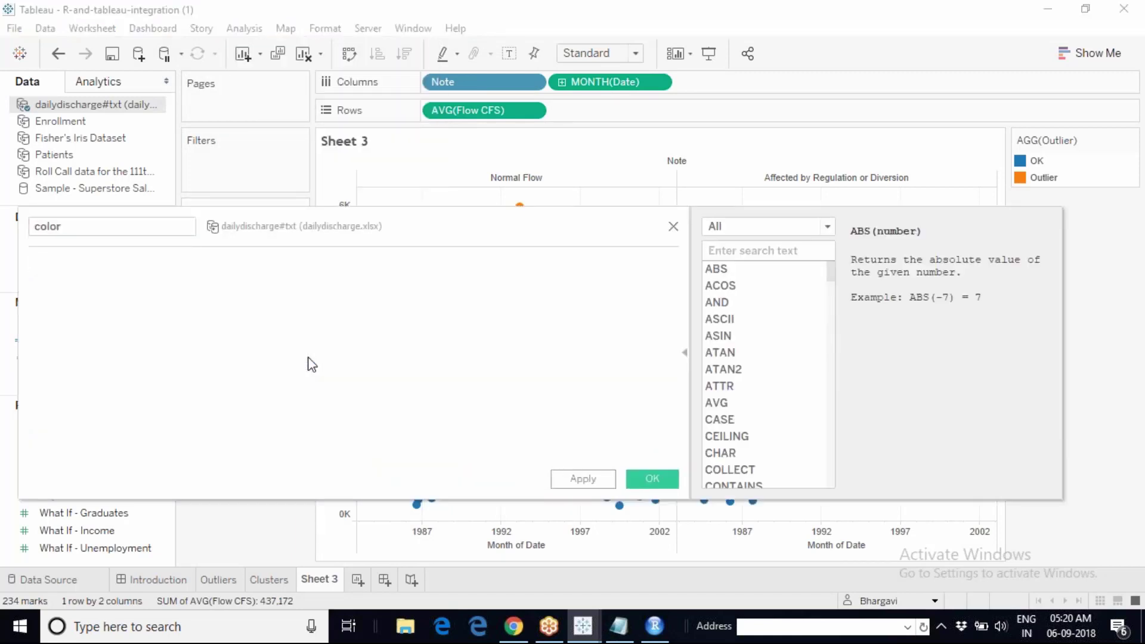
Write the formula's condition as IF AVG([Flow CFS]) > 5000 THEN "Outlier"
type("IF a")
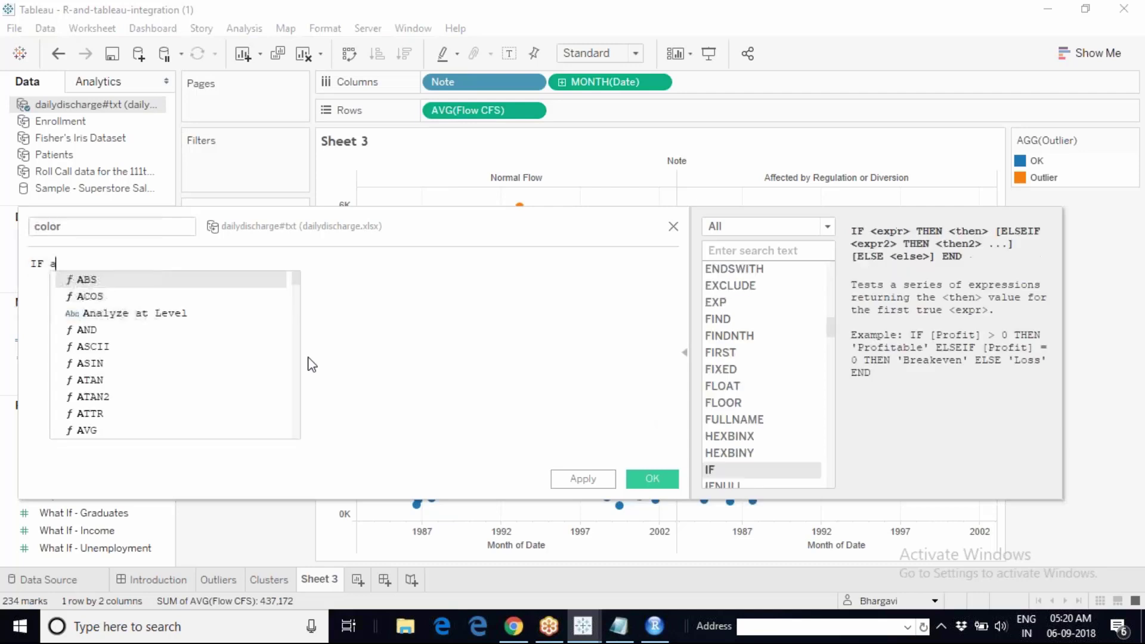
type("vg(flo")
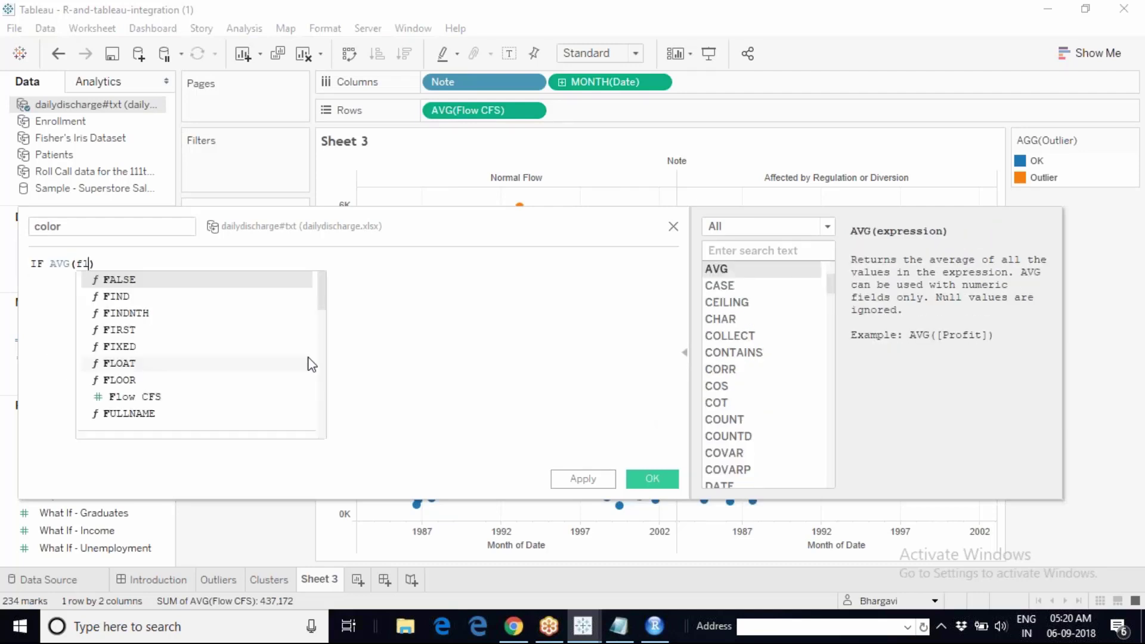
key("Down")
key("Down")
key("Return")
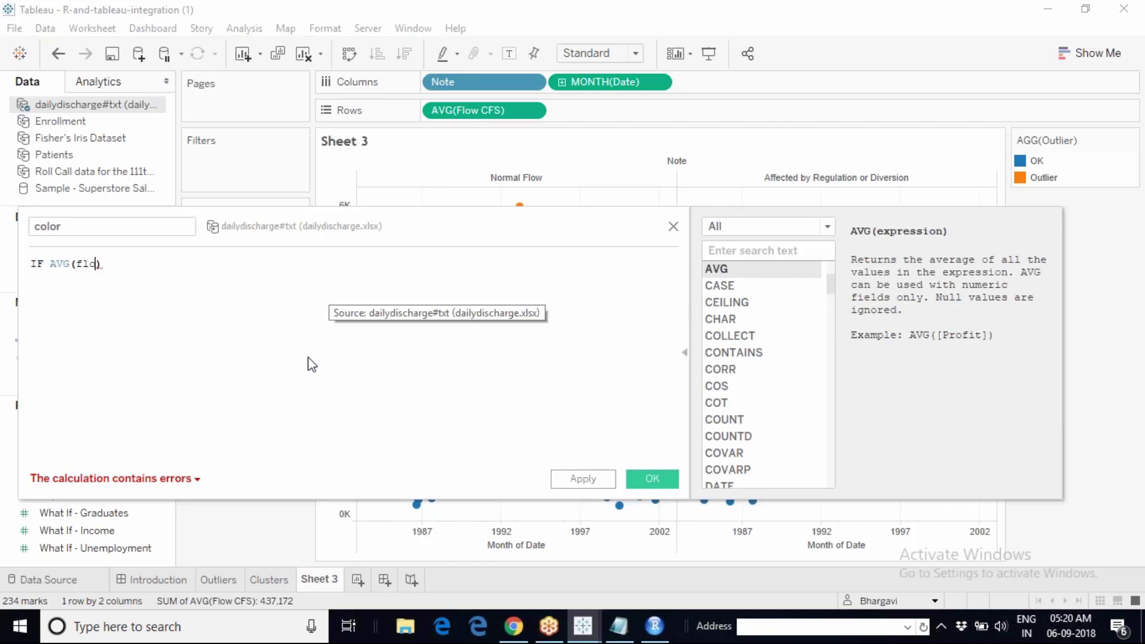
type("> 50")
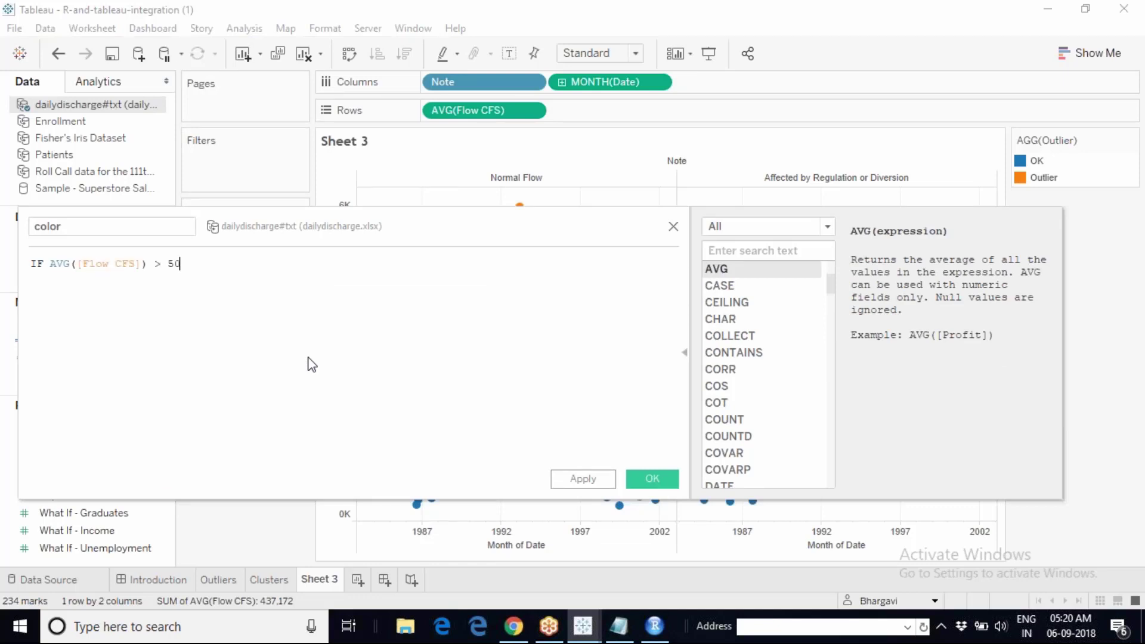
type("00 th")
key("Return")
type("\"O")
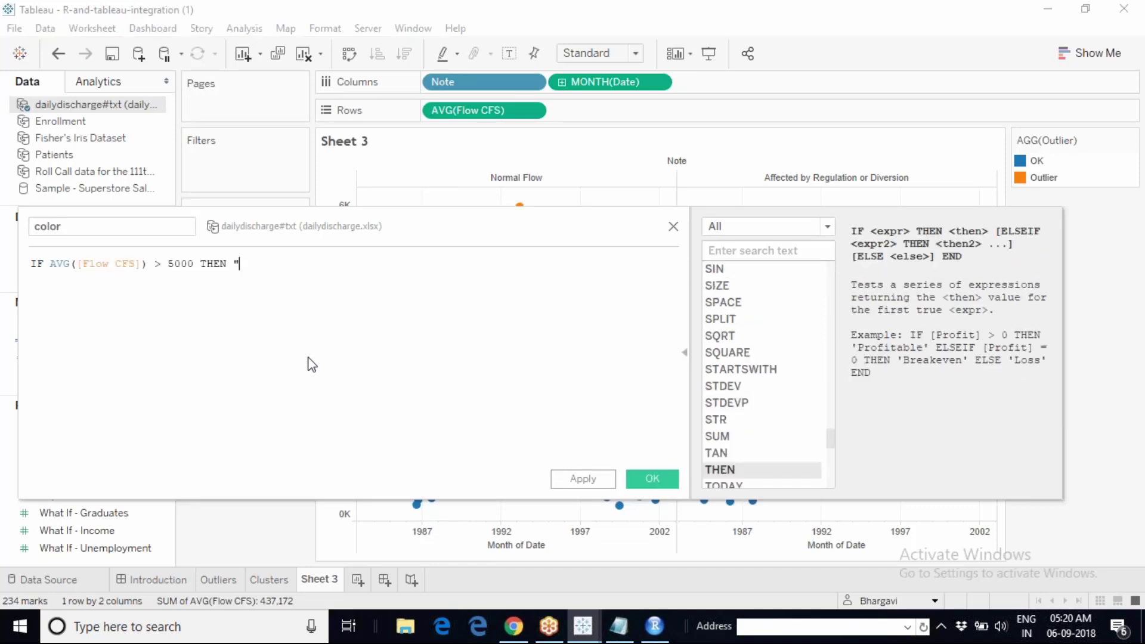
type("utlier\"")
Complete the formula with ELSE "Normal" and END on separate lines, and save the calculated field
key("Return")
type("el")
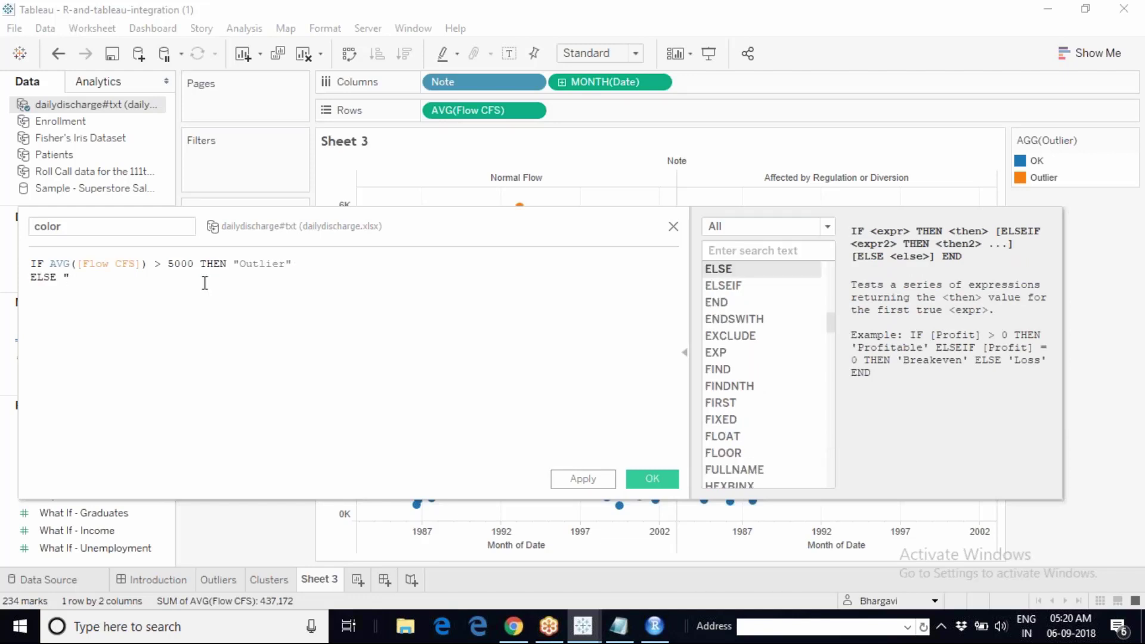
type("Normal\"")
key("Return")
type("END")
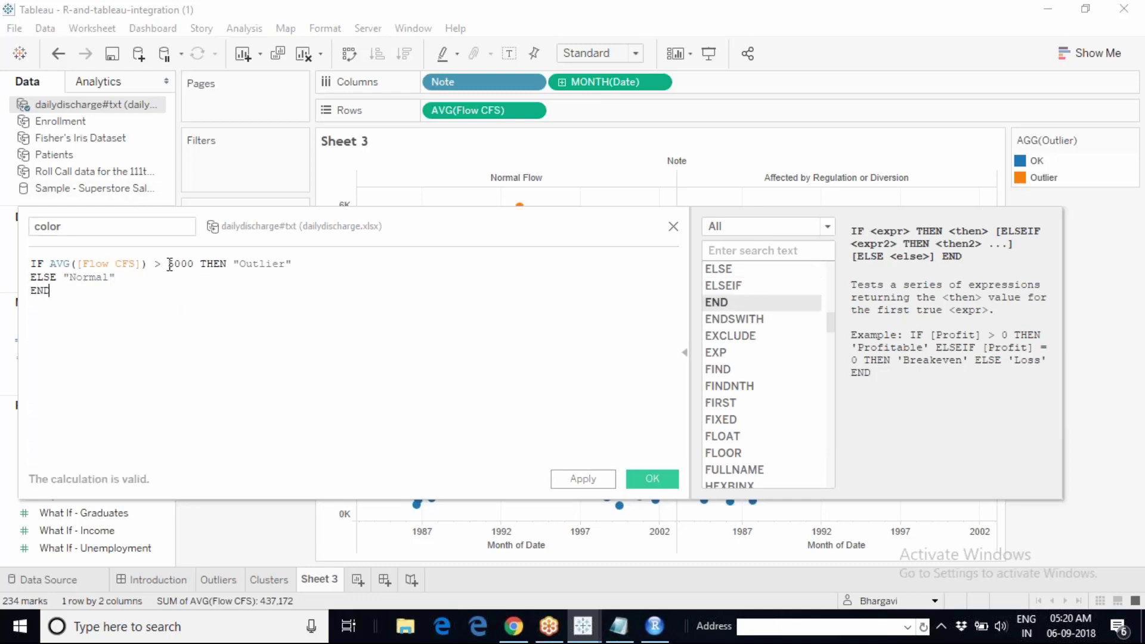
left_click_drag(169, 264, 194, 263)
left_click(658, 481)
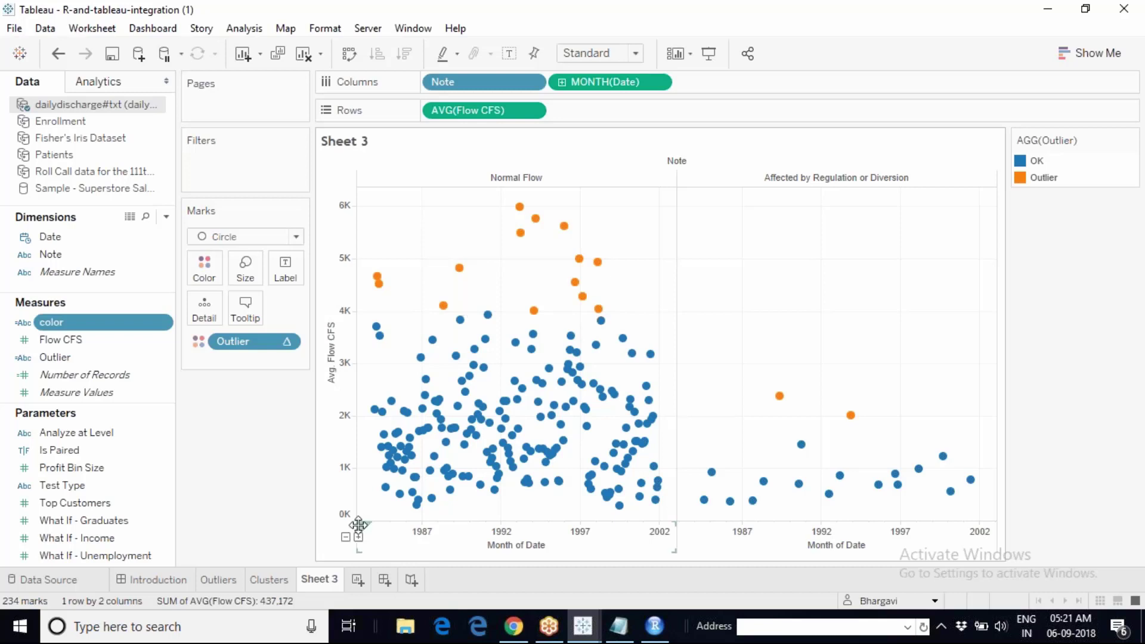
Add a new worksheet plotting average Flow CFS against the continuous month of Date with circle marks
left_click(358, 580)
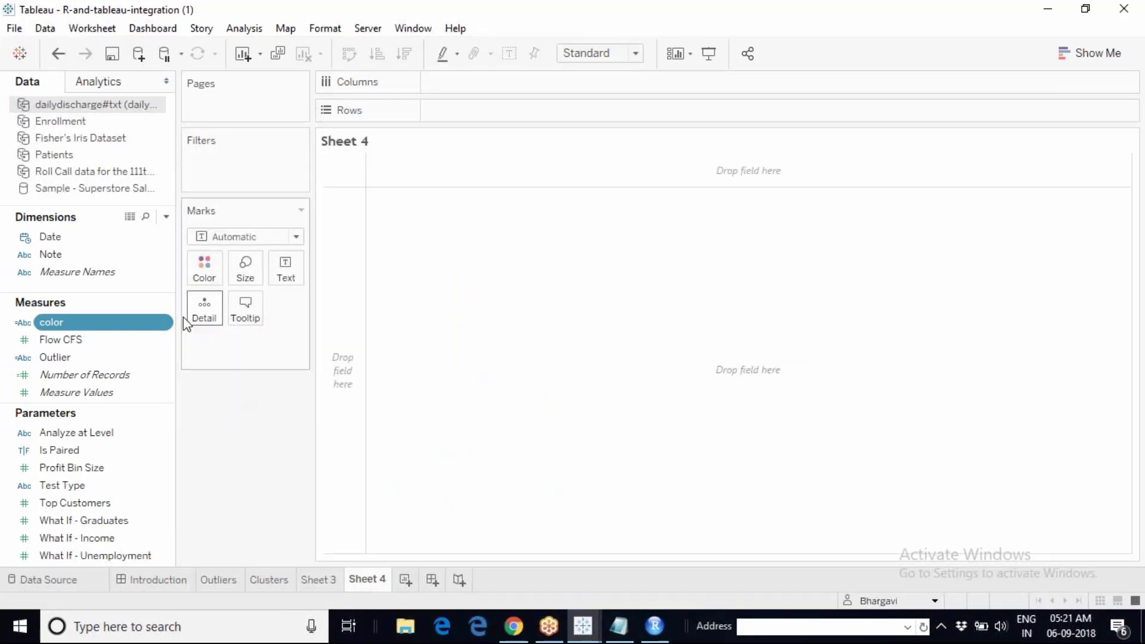
left_click(75, 339)
left_click(532, 109)
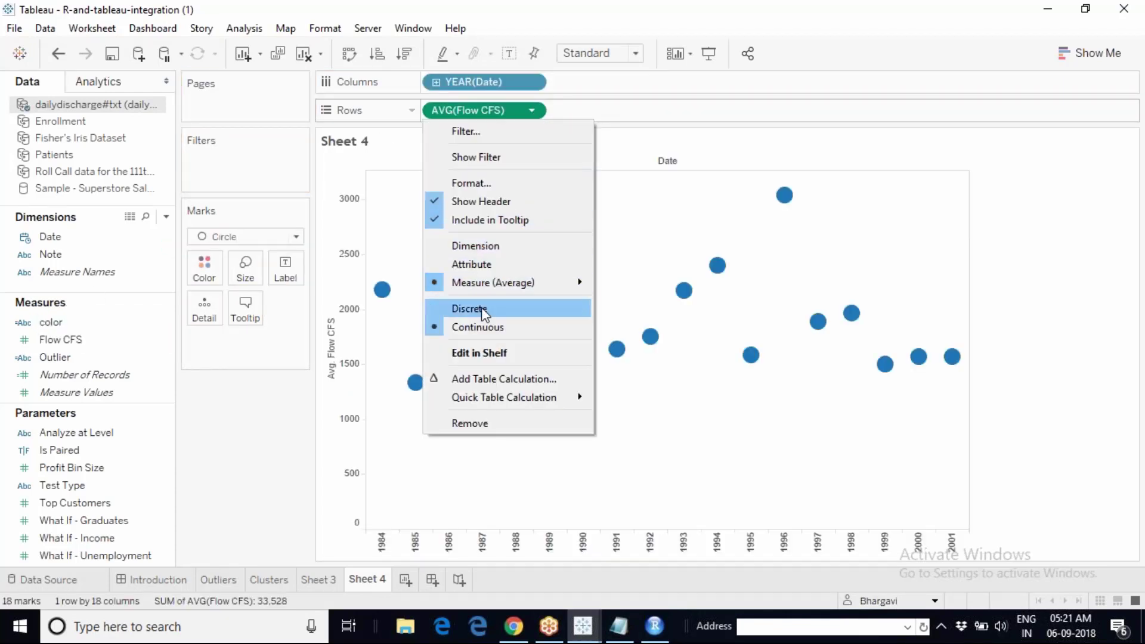
left_click(662, 163)
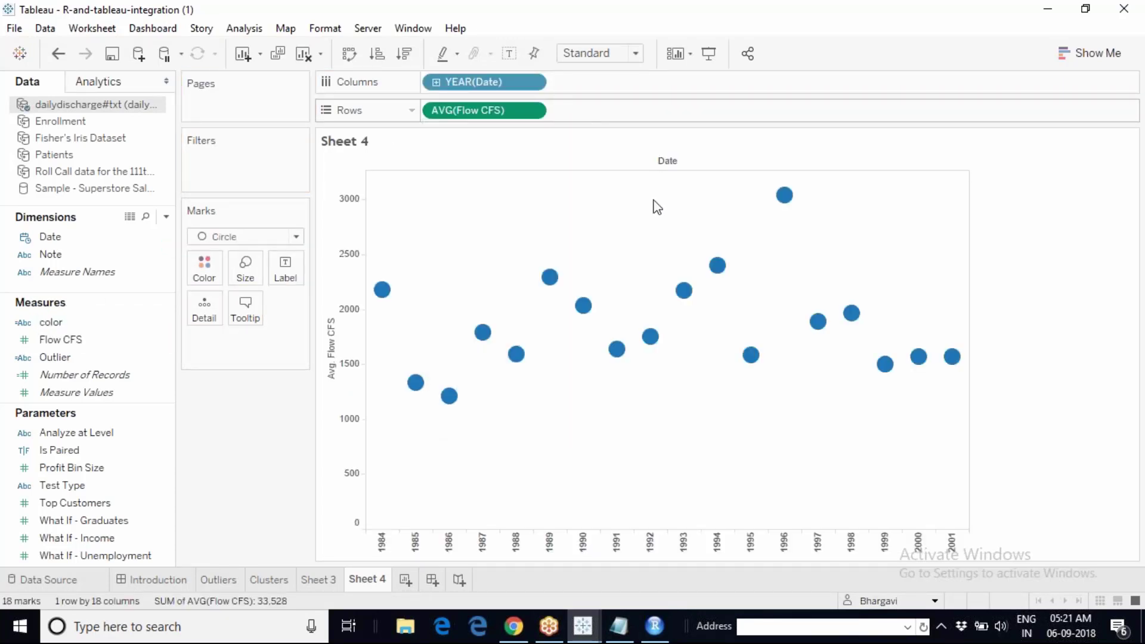
left_click(532, 81)
left_click(457, 418)
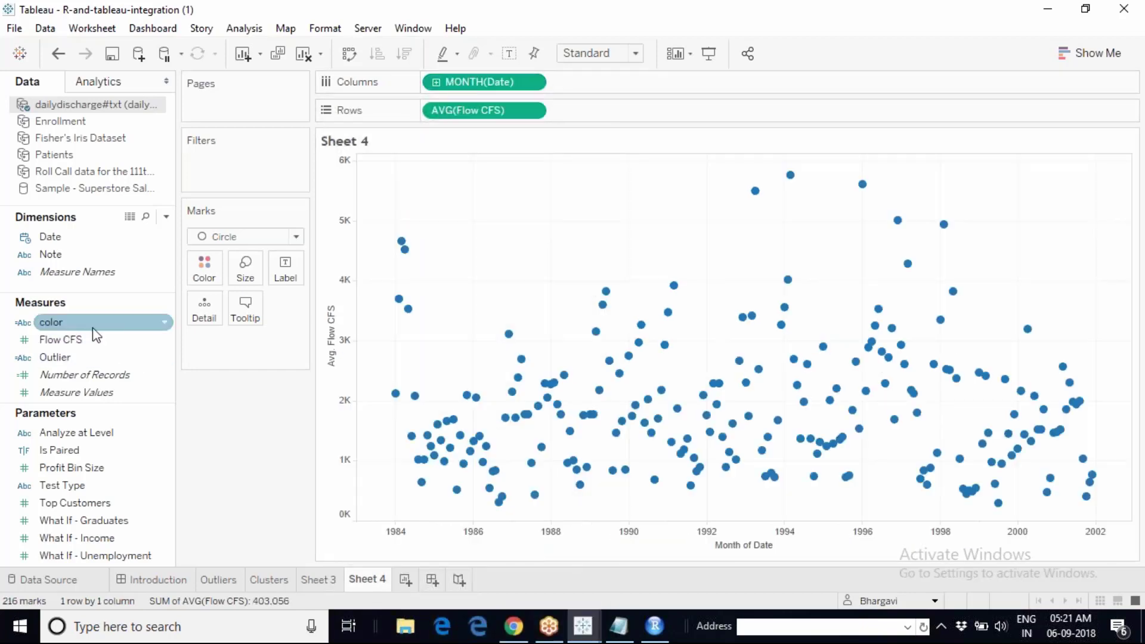
Color the marks by the color calculated field and inspect the points flagged as outliers
left_click_drag(90, 325, 203, 277)
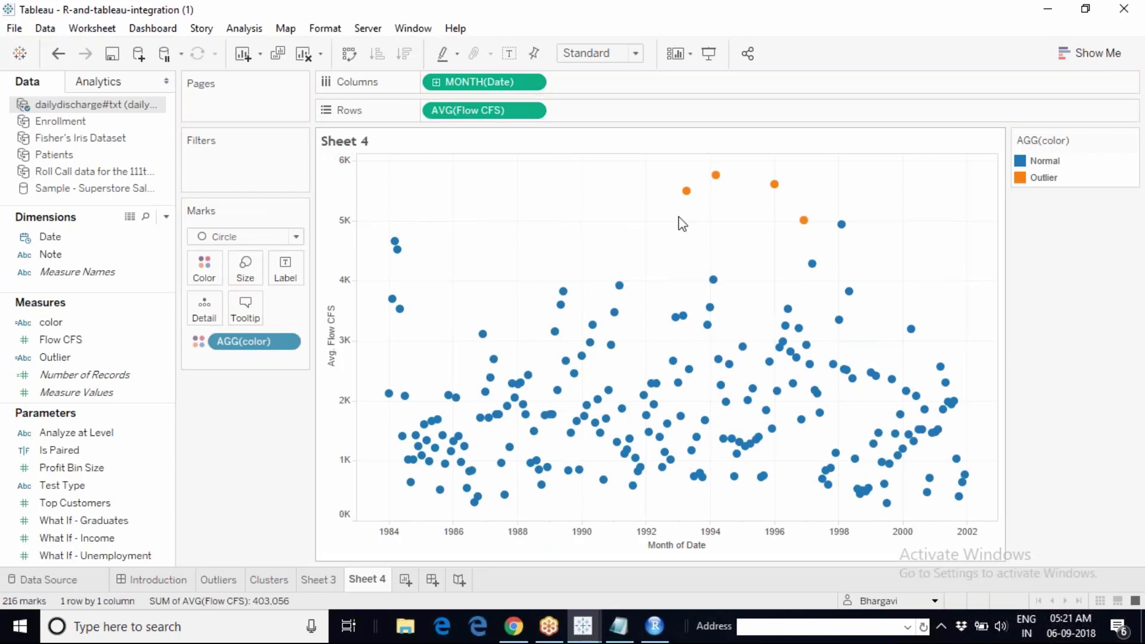
mouse_move(718, 178)
mouse_move(804, 221)
Review the formula of the color calculated field and close the editor without changes
right_click(159, 323)
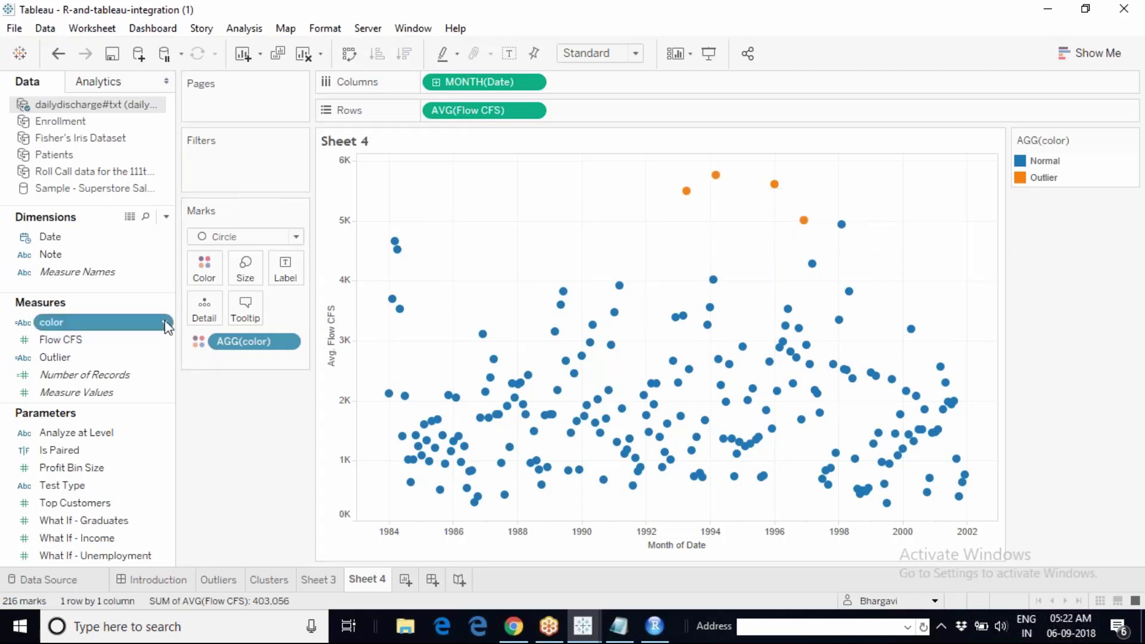
left_click(239, 102)
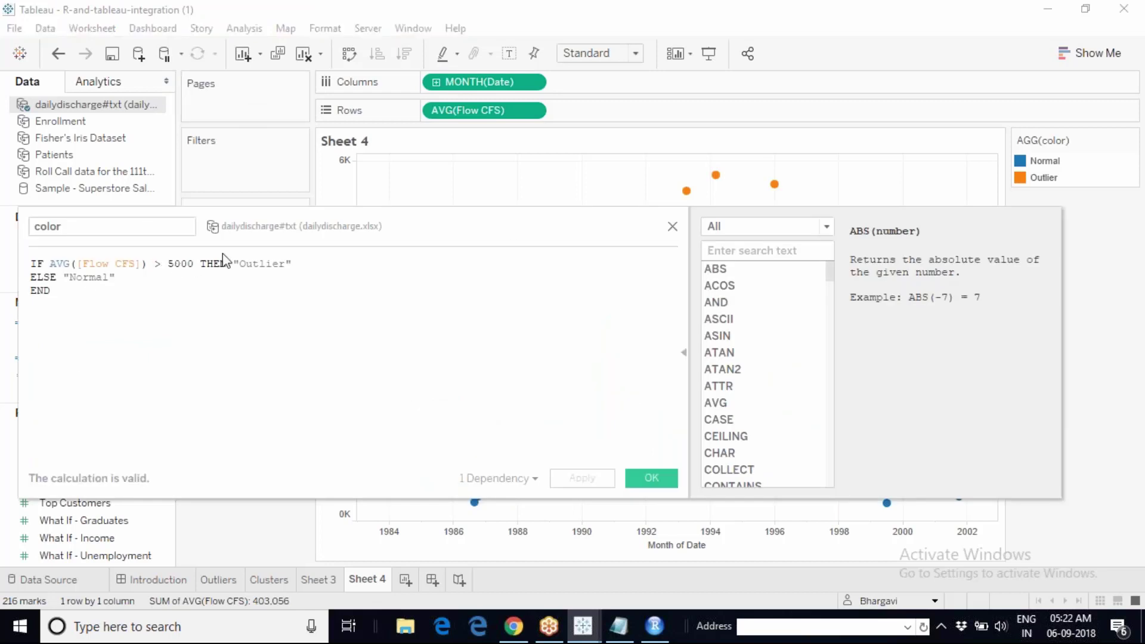
left_click(672, 227)
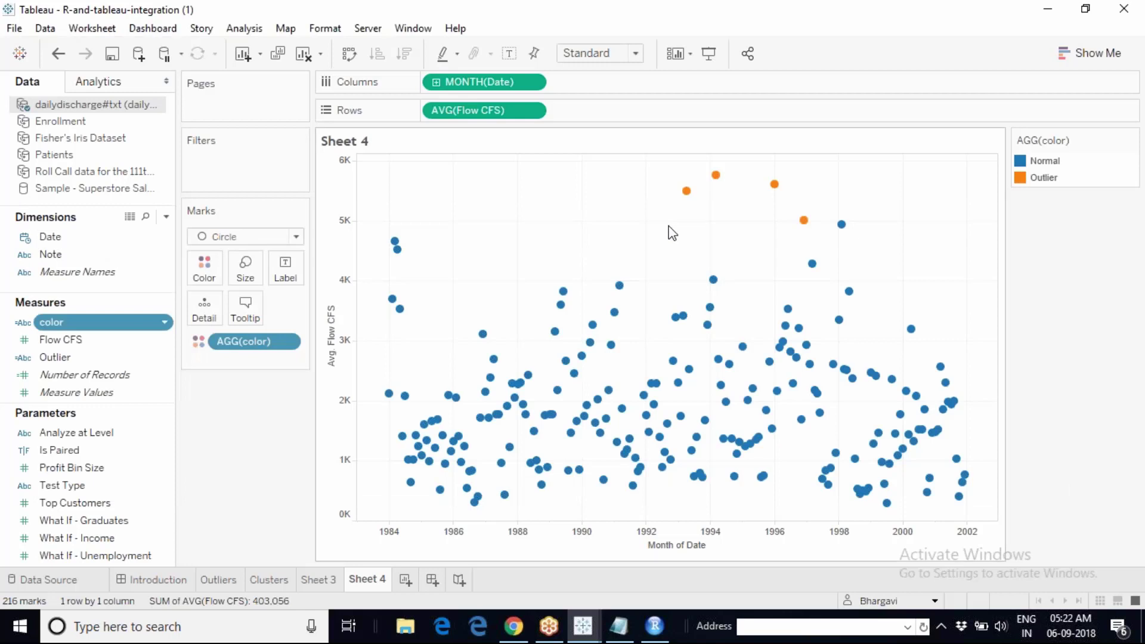
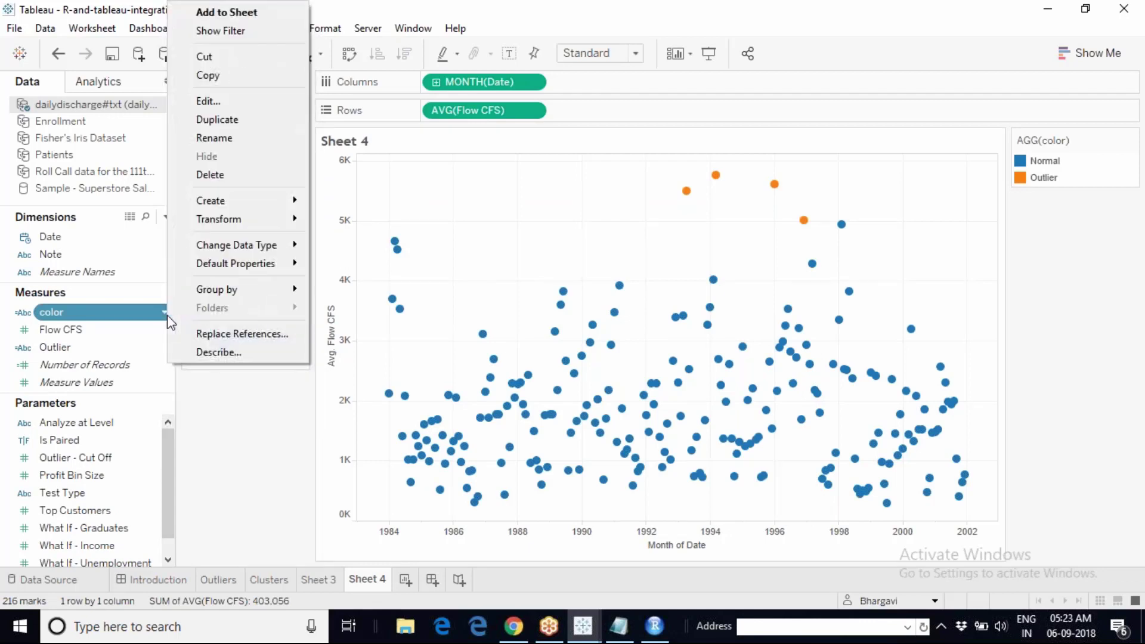
Replace the fixed 5000 threshold in the color field's formula with the Outlier - Cut Off parameter
left_click(233, 102)
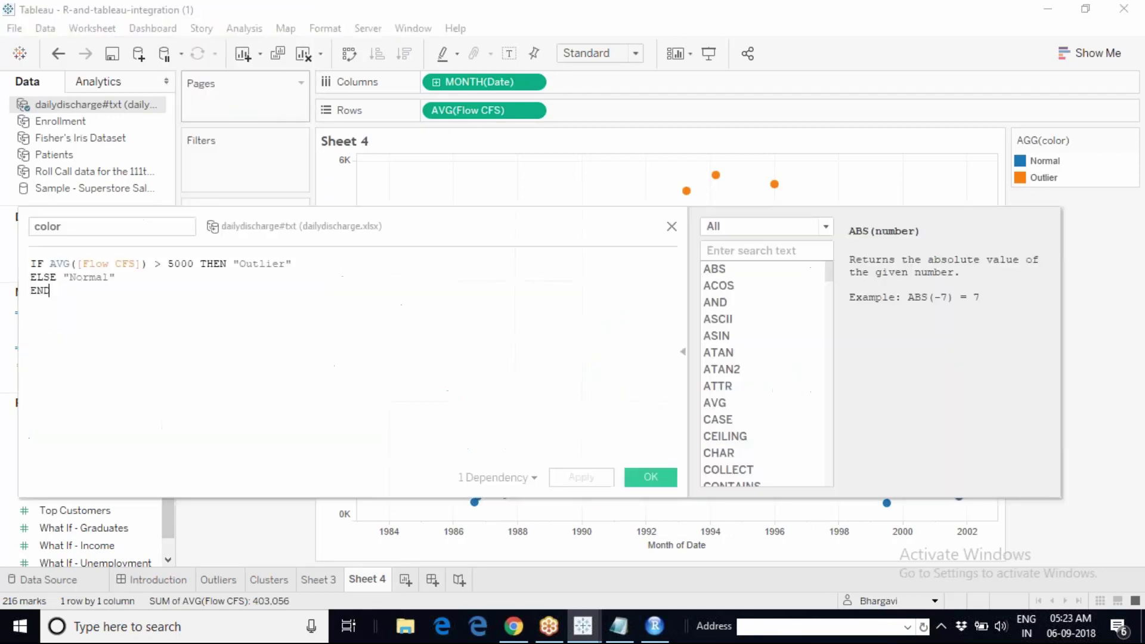
left_click_drag(195, 263, 169, 263)
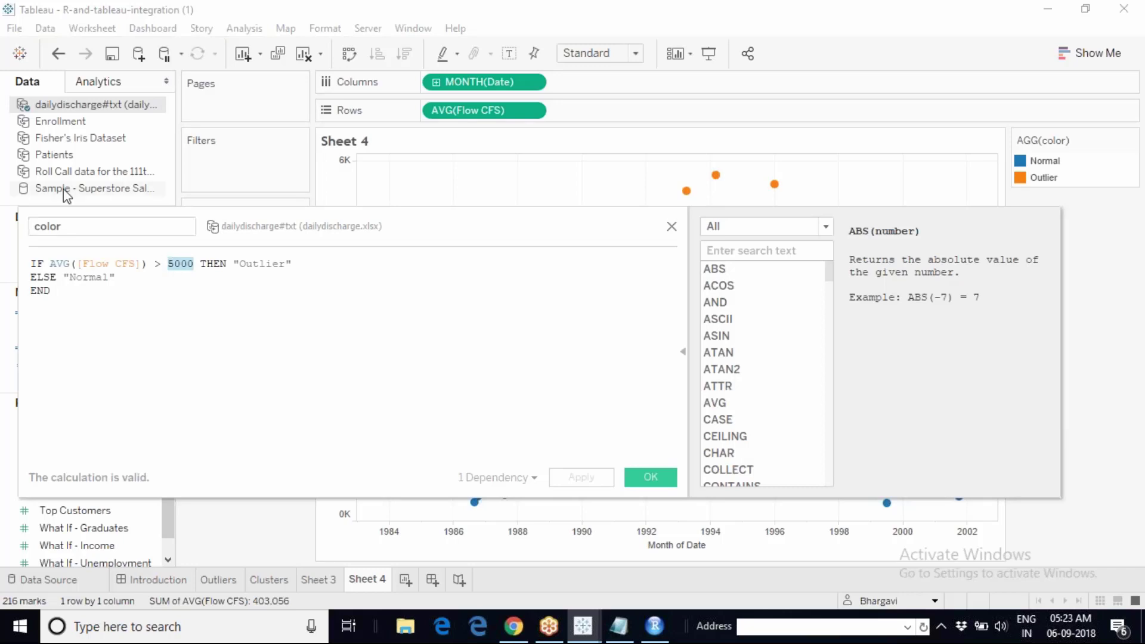
key("Escape")
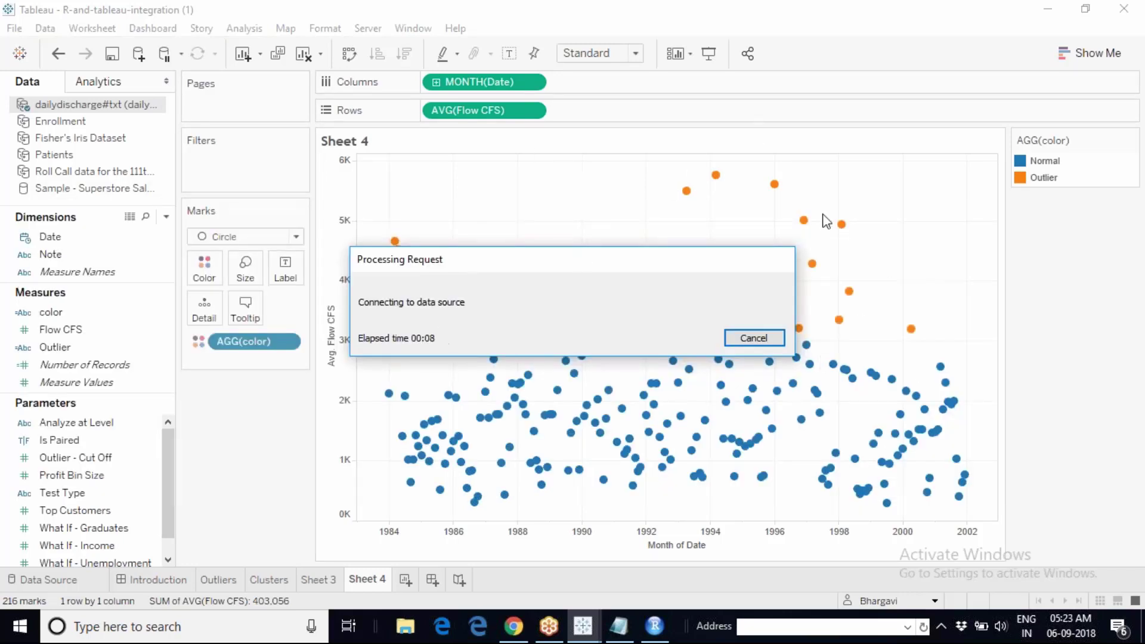
Show the parameter control for Outlier - Cut Off on the sheet
left_click(148, 463)
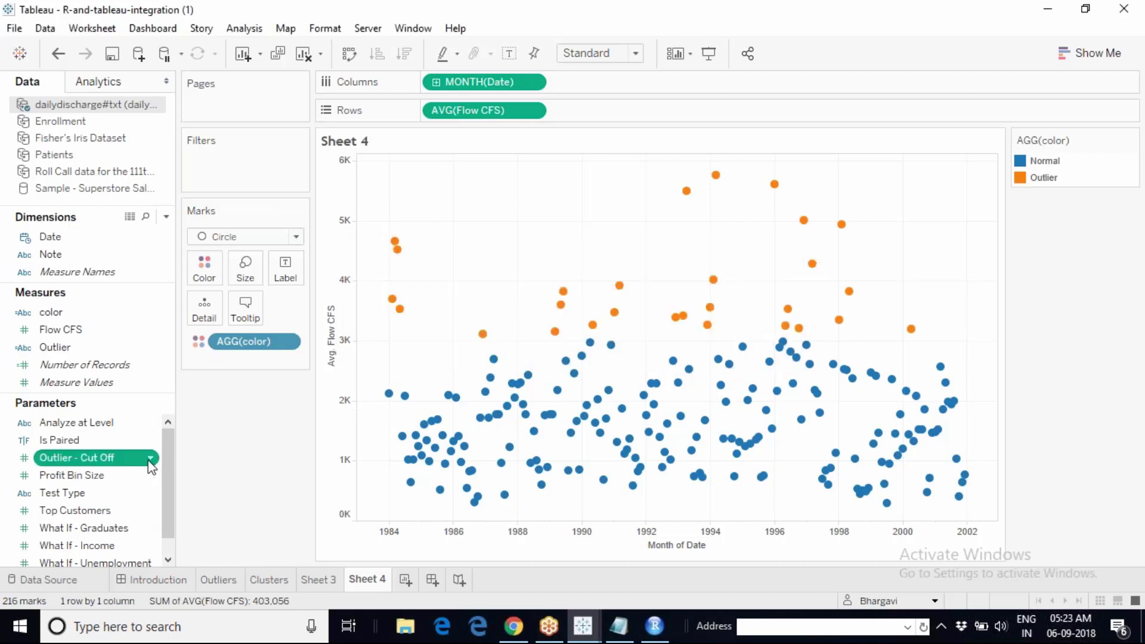
right_click(149, 464)
left_click(234, 189)
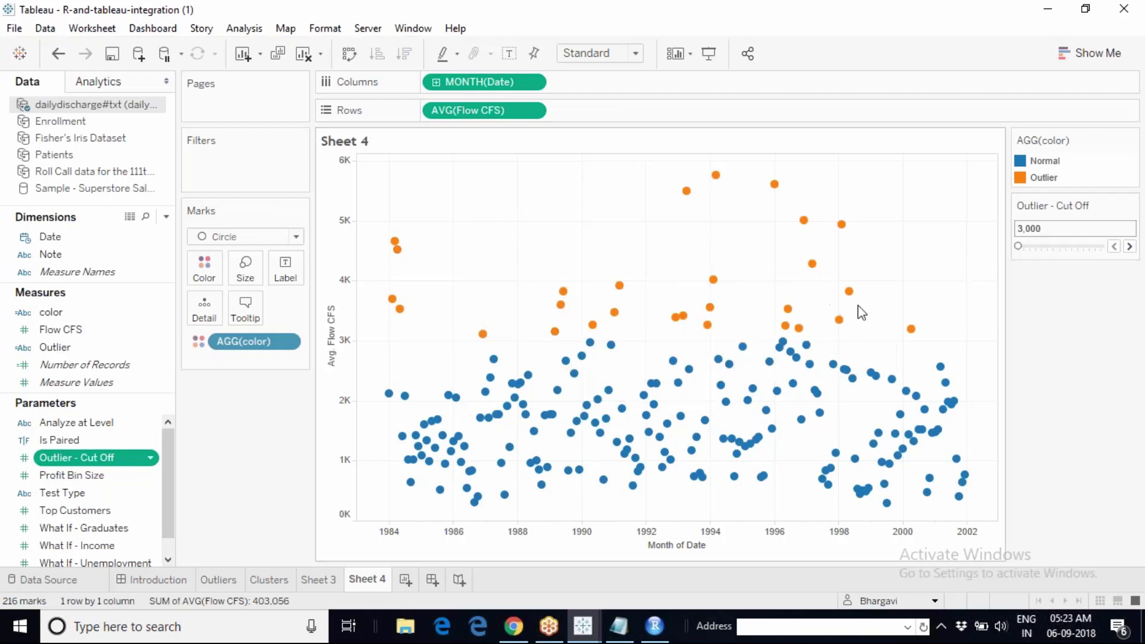
Try Outlier - Cut Off values of 6,500 and 5,500 and inspect the flagged points
left_click_drag(1019, 246, 1062, 249)
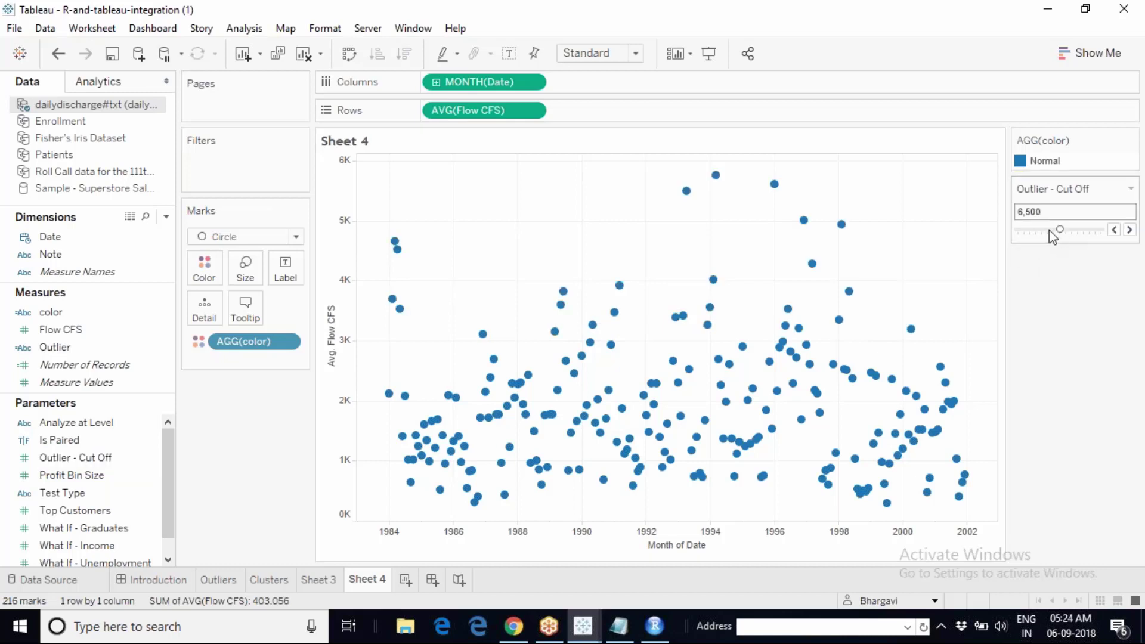
left_click(1048, 230)
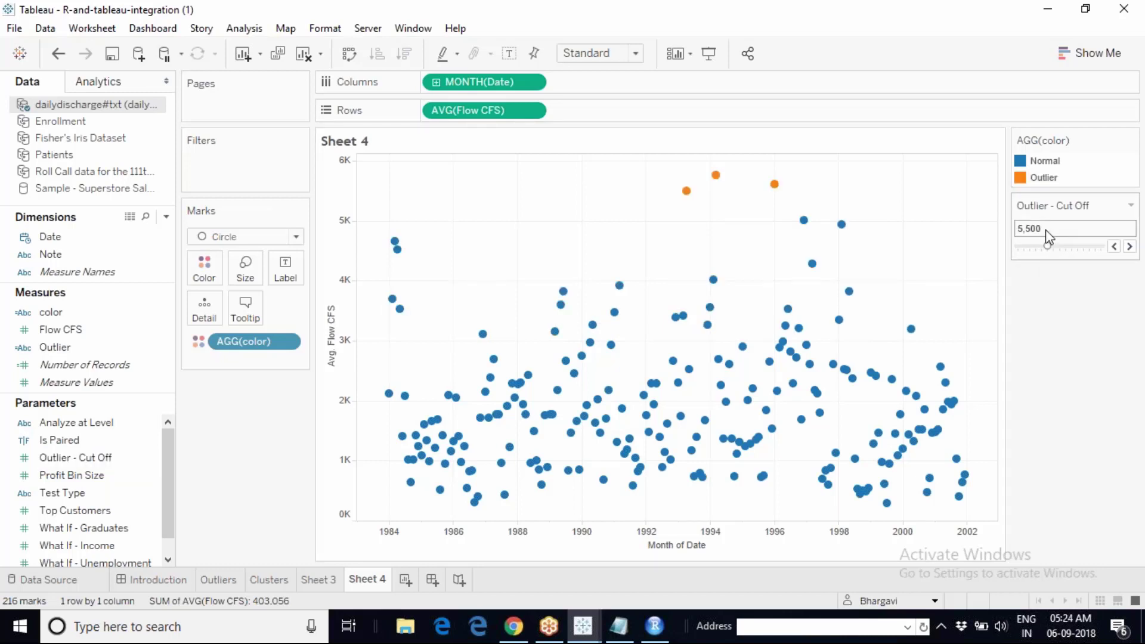
mouse_move(687, 192)
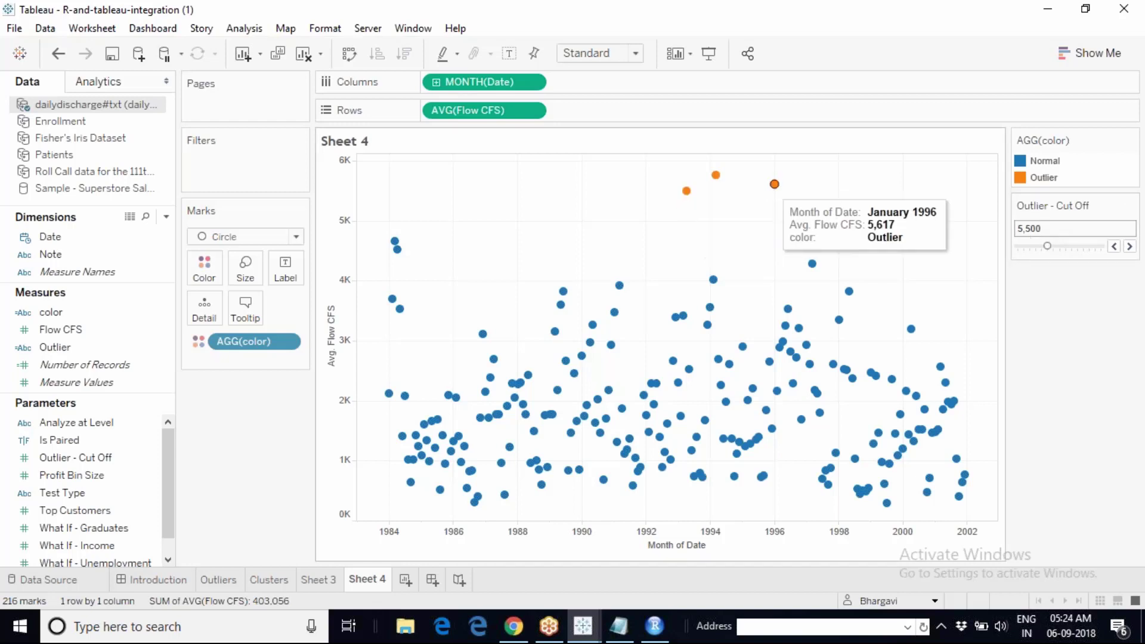
Set the Outlier - Cut Off parameter to 4,000 and return to Sheet 3
left_click(1031, 247)
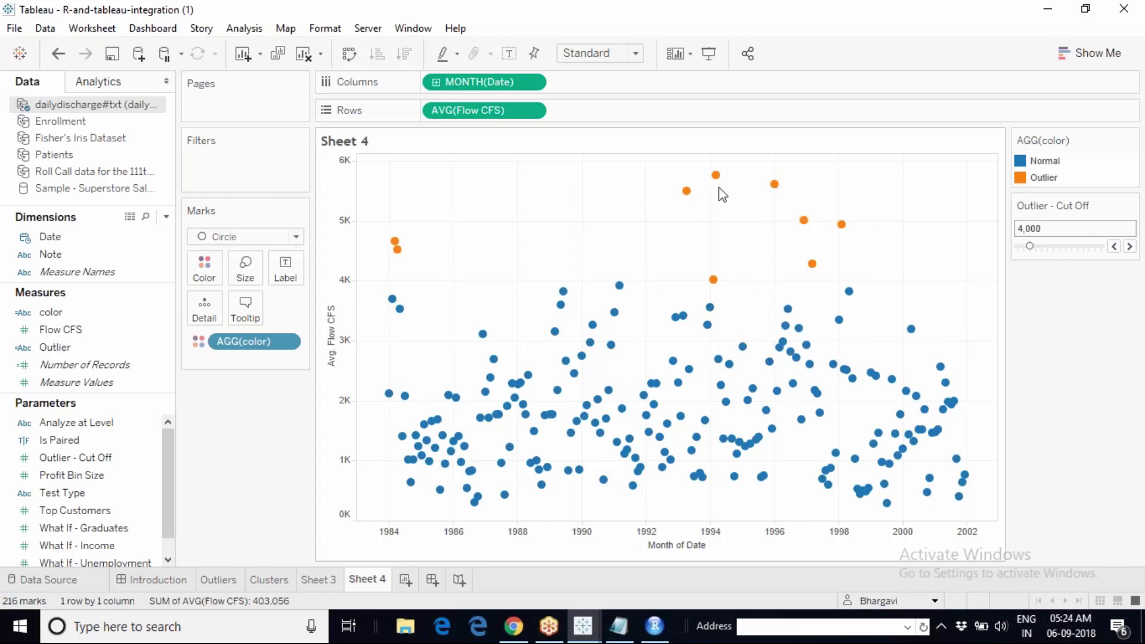
mouse_move(721, 383)
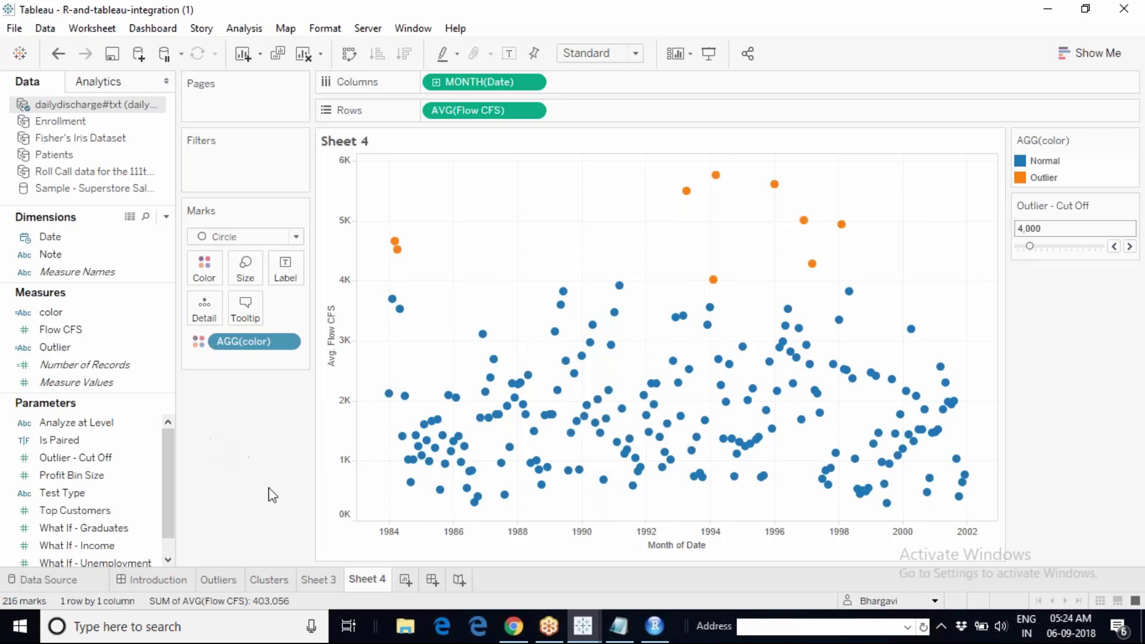
left_click(321, 580)
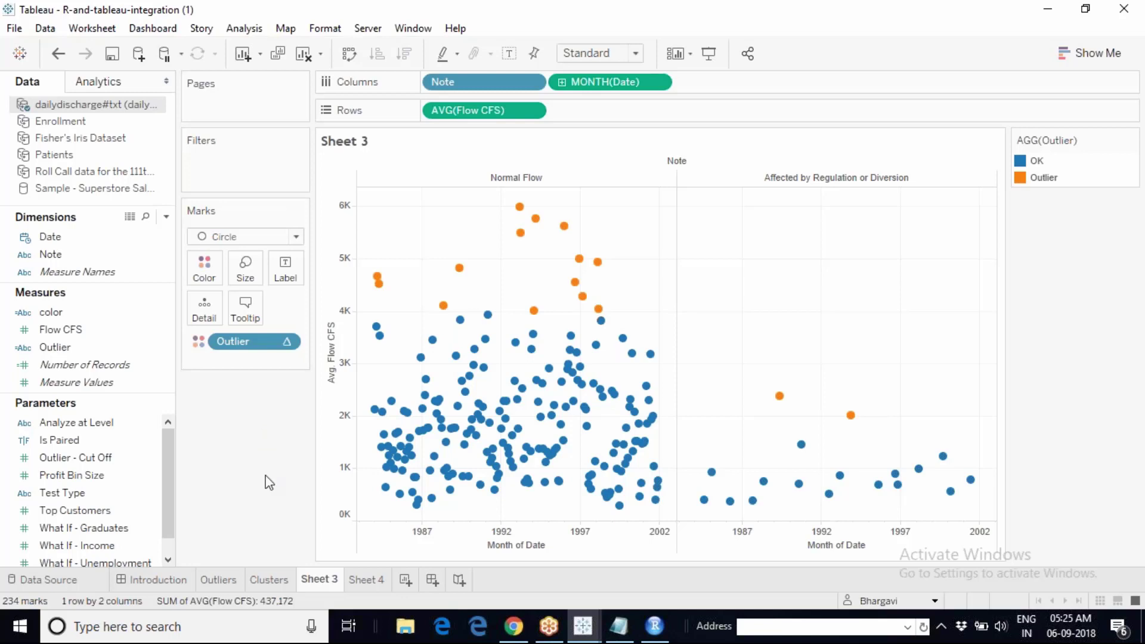
Split the Sheet 4 scatter plot into columns by Note, placing Note ahead of MONTH(Date)
left_click(383, 580)
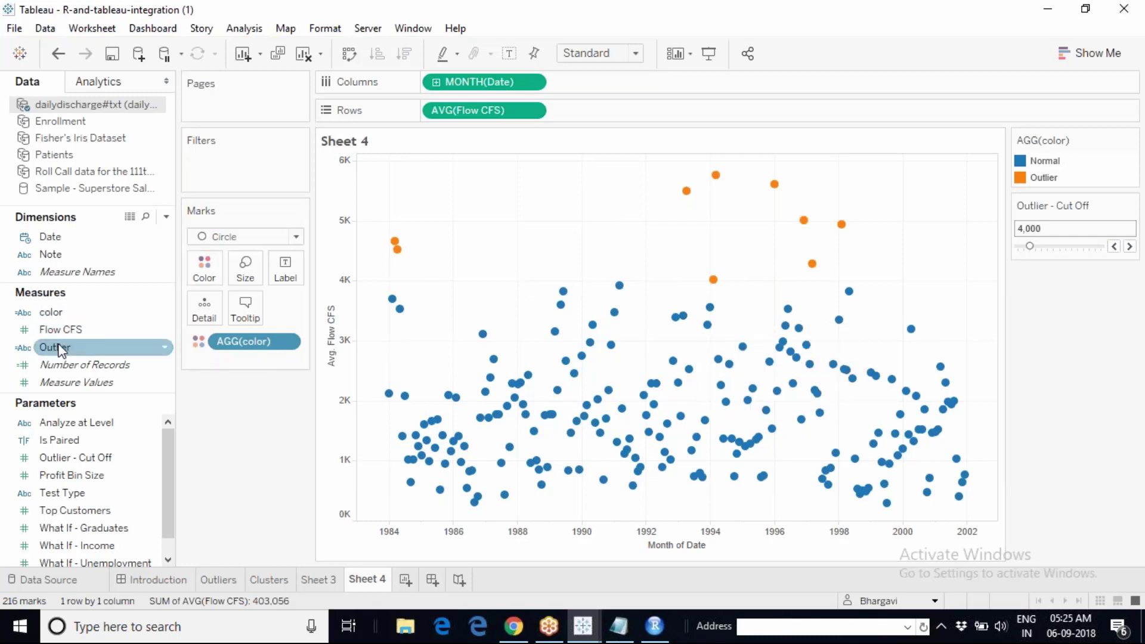
left_click(71, 255)
left_click_drag(74, 254, 435, 83)
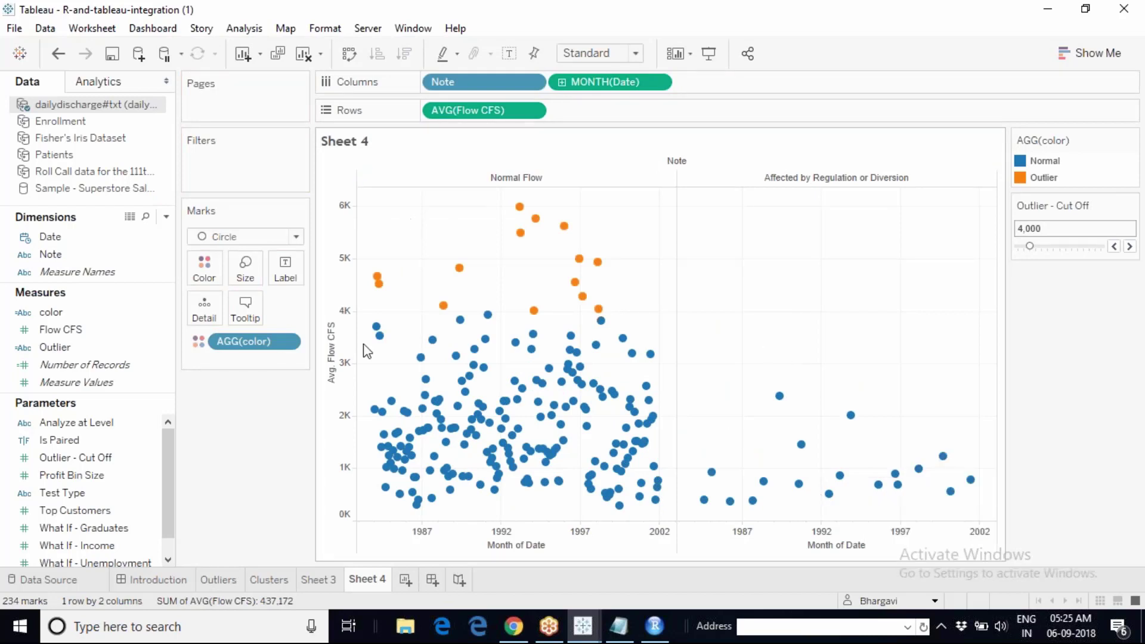
Check which options the color field on Sheet 4's marks offers, looking for table calculation settings
left_click(290, 344)
left_click(291, 345)
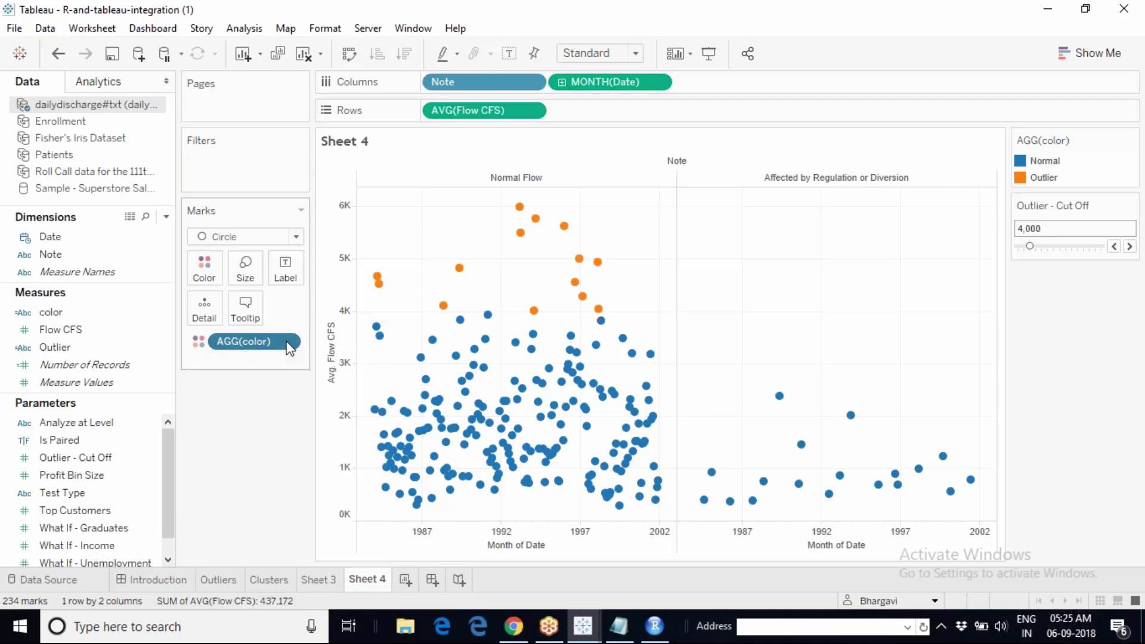
left_click(288, 344)
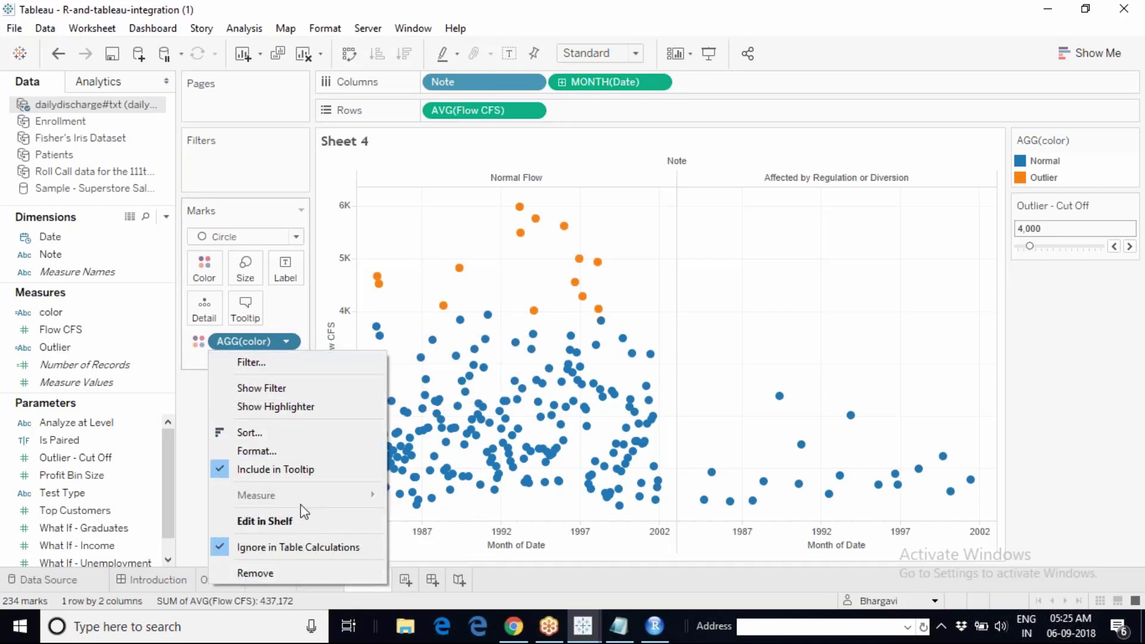
left_click(750, 264)
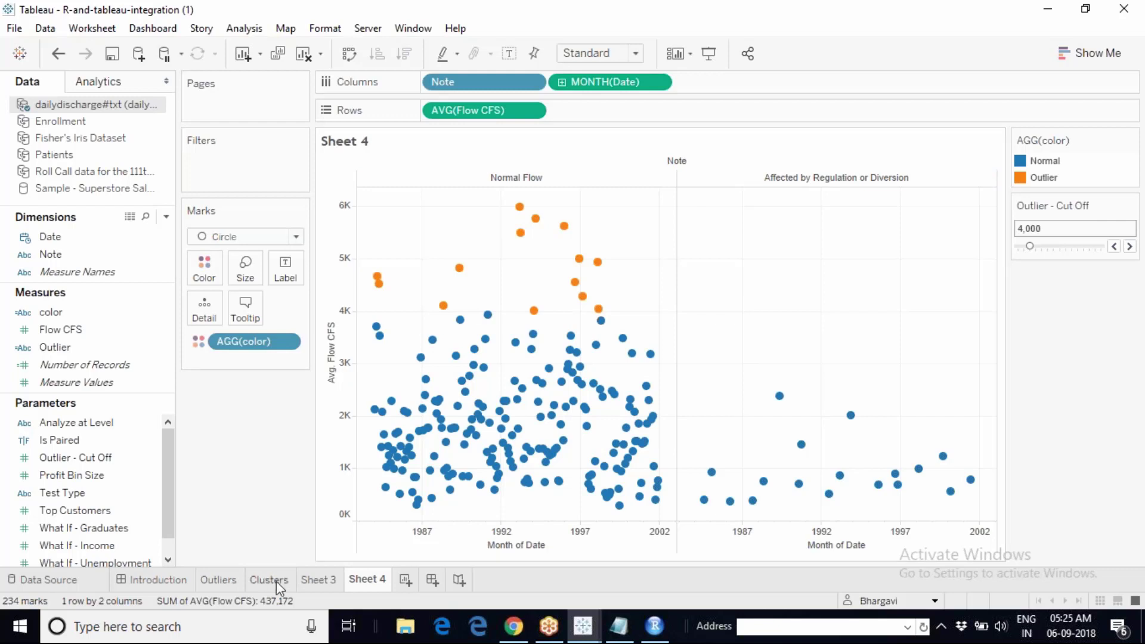
Compare the flagged points in the Affected by Regulation or Diversion pane between Sheet 3 and Sheet 4
left_click(316, 580)
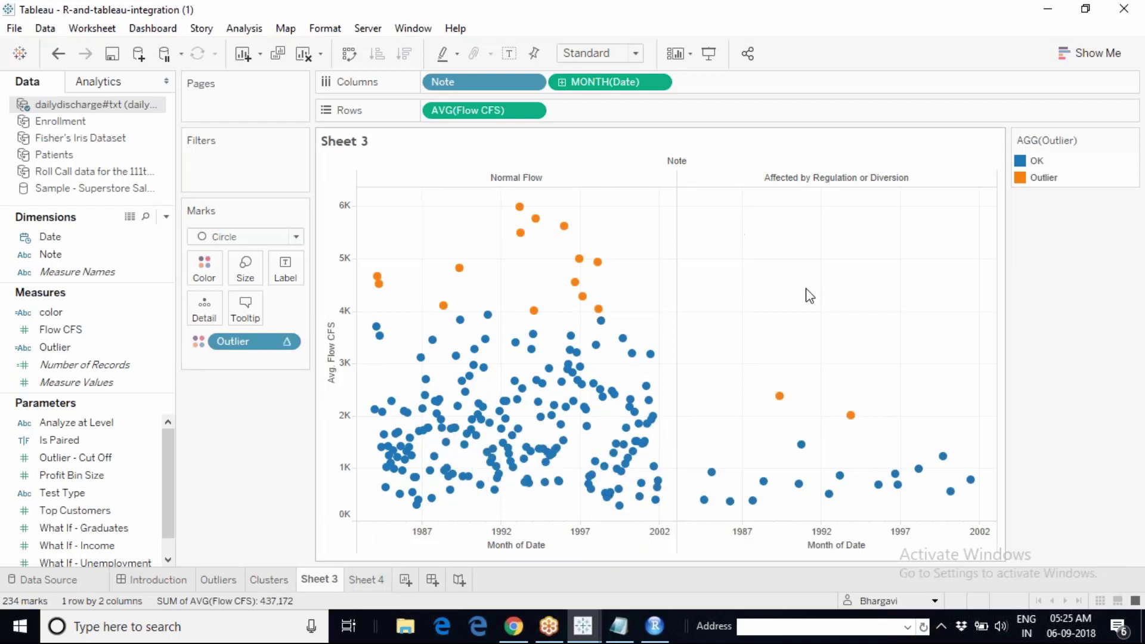
mouse_move(785, 394)
left_click(381, 579)
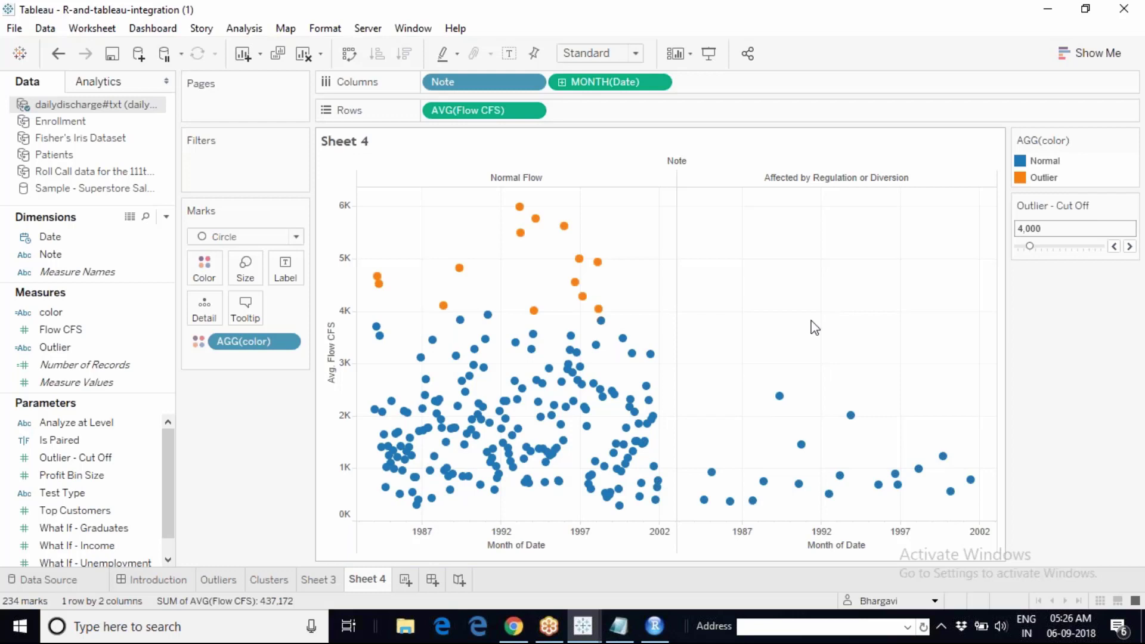
left_click(318, 581)
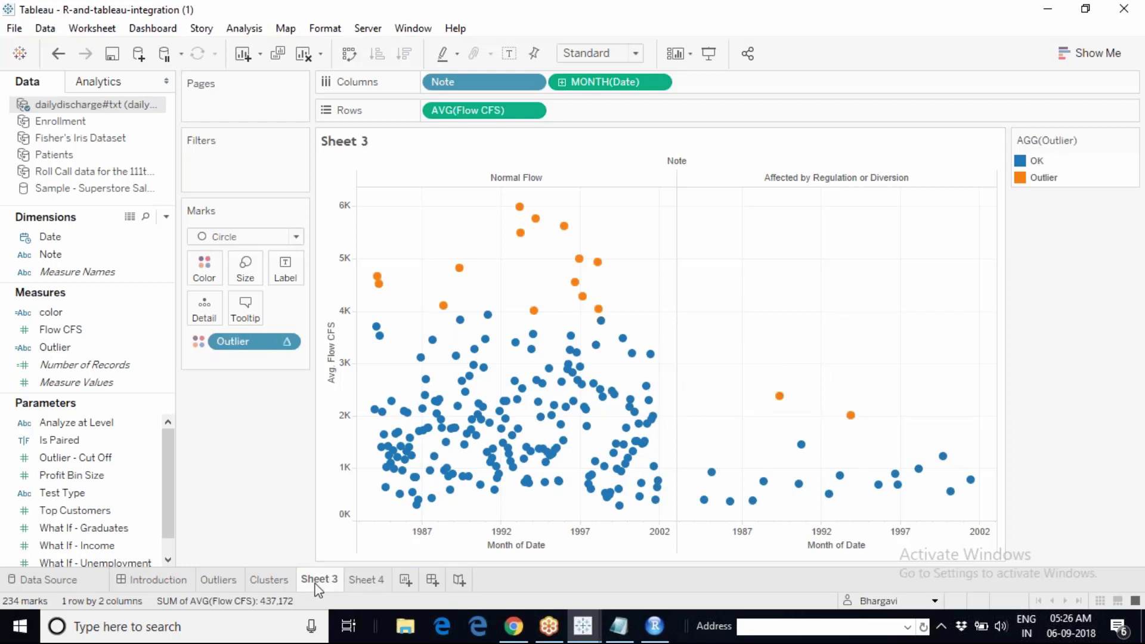